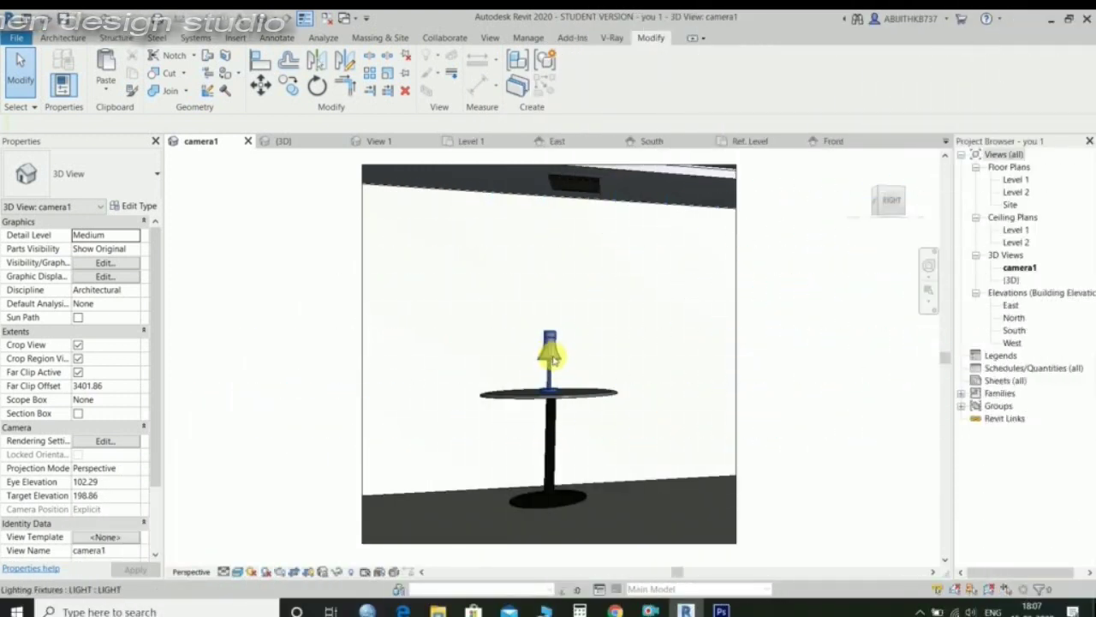
# Step: Open the table lamp's family for editing and display its Front elevation
pyautogui.click(553, 354)
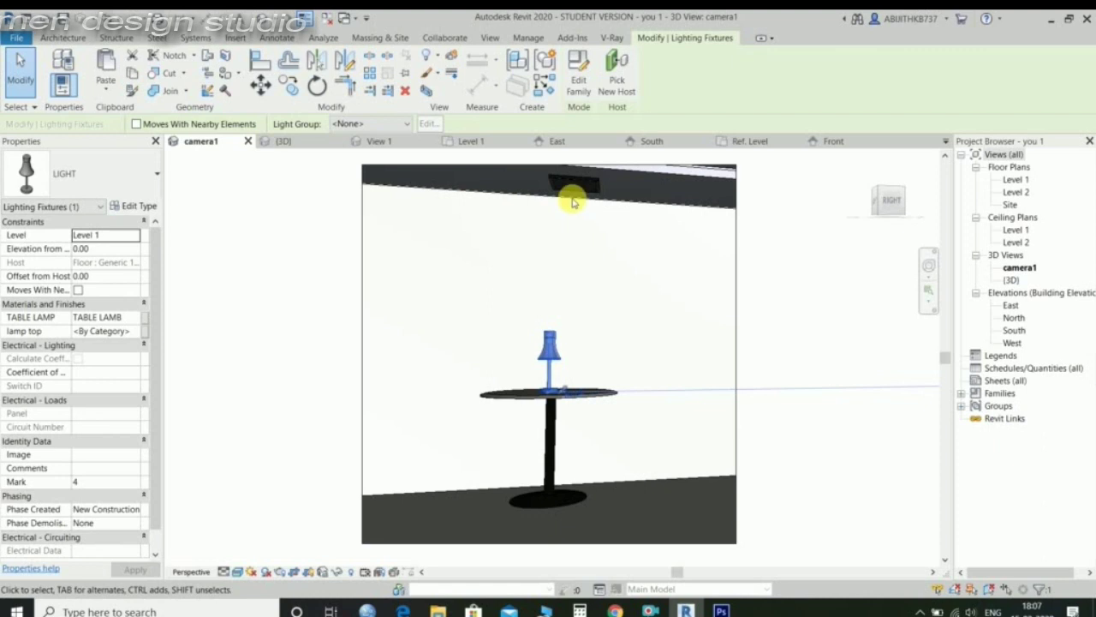
pyautogui.click(587, 75)
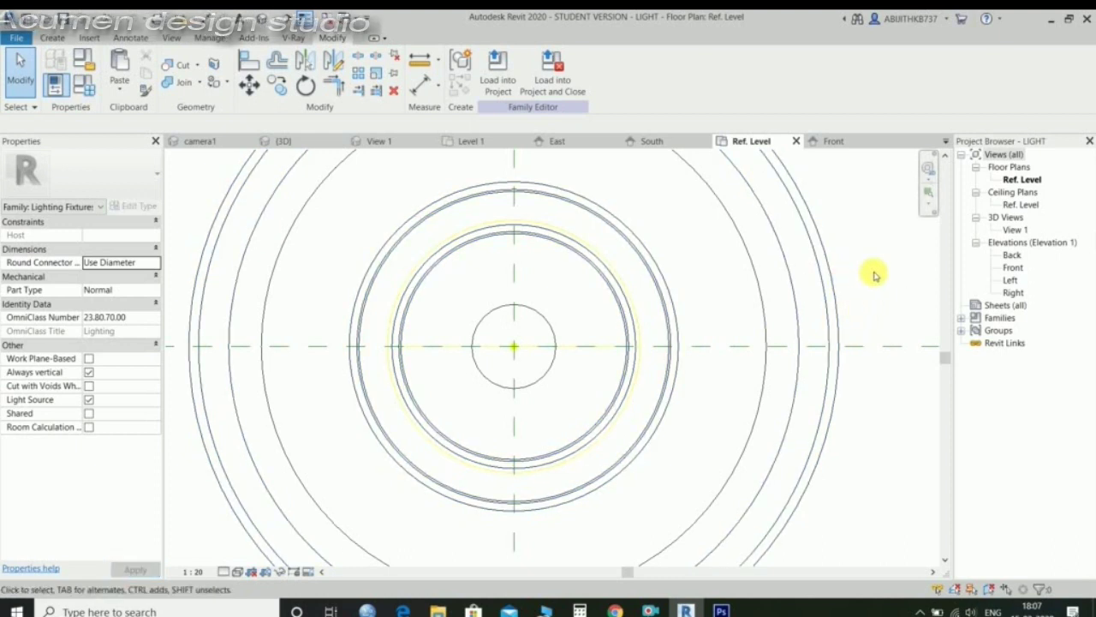
pyautogui.scroll(-3, 849, 267)
pyautogui.moveTo(856, 271); pyautogui.dragTo(731, 319, button='middle')
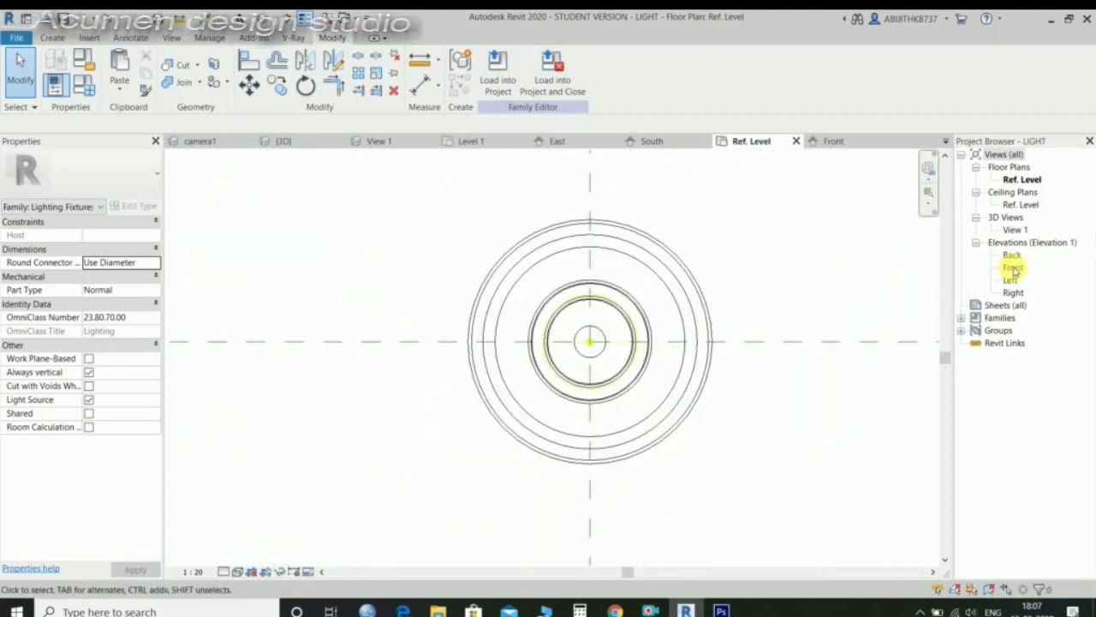
pyautogui.doubleClick(1013, 268)
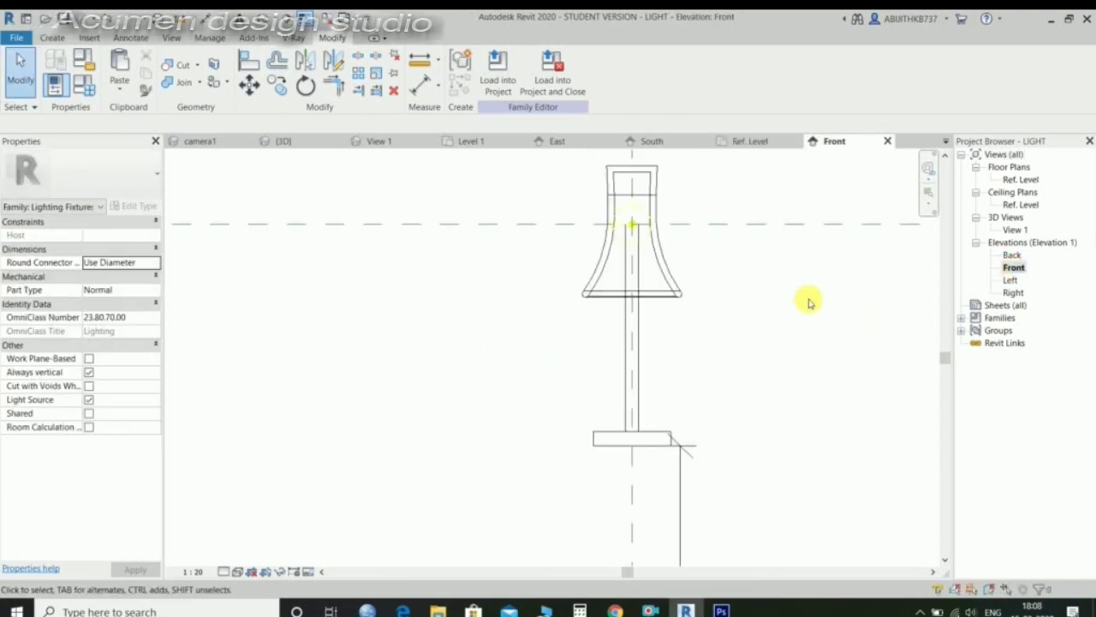
pyautogui.scroll(-2, 796, 307)
pyautogui.scroll(2, 642, 278)
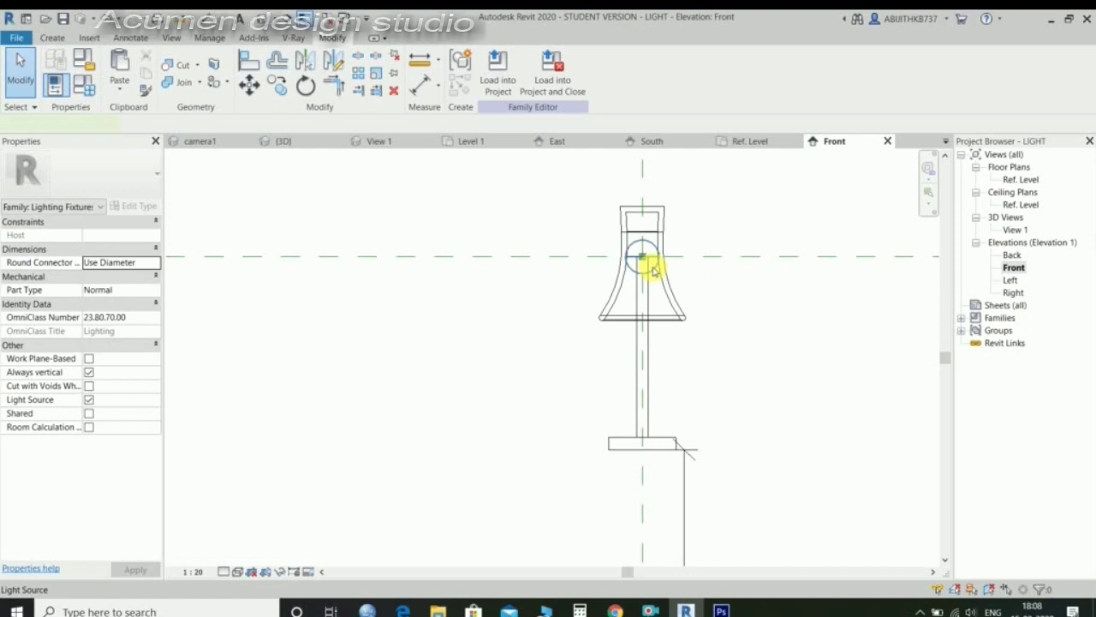
# Step: Define the lamp family's light source with a point emitting shape and spherical light distribution
pyautogui.click(649, 261)
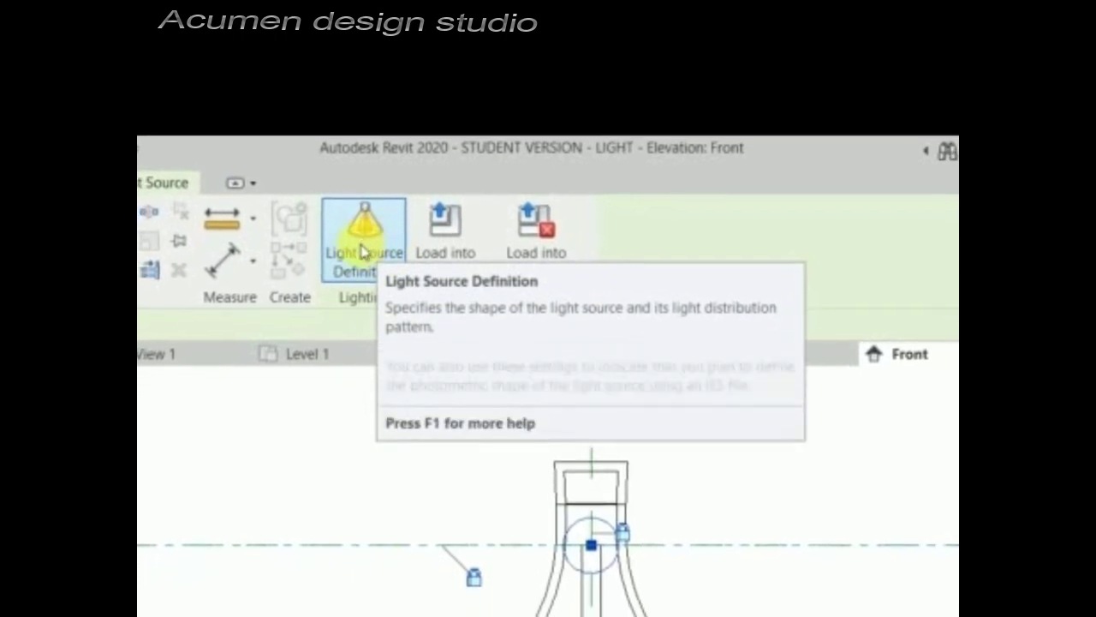
pyautogui.click(364, 273)
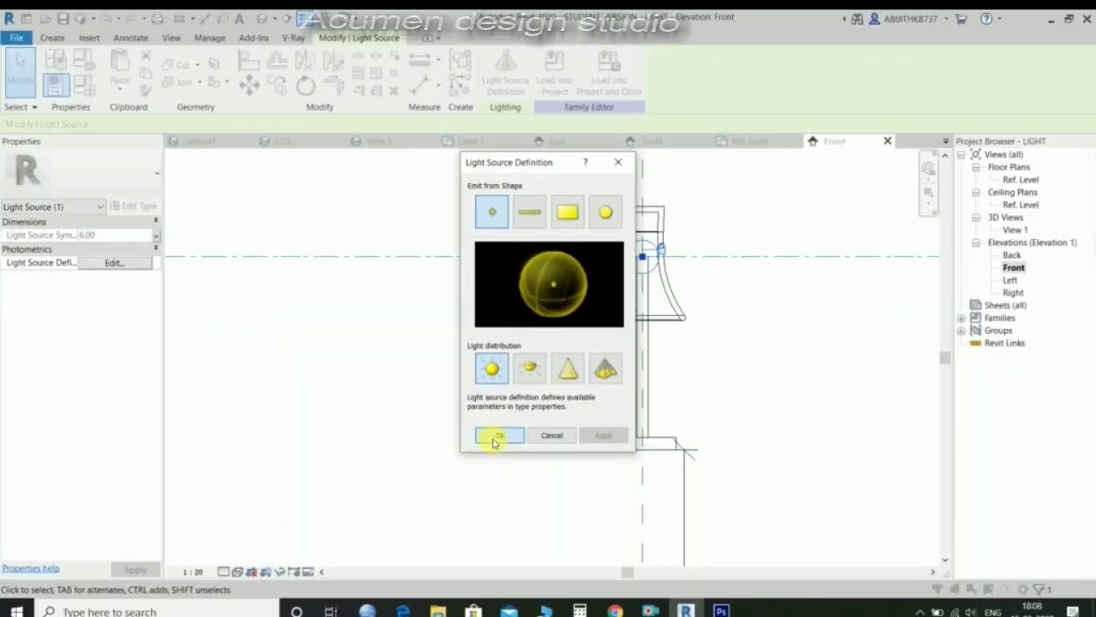
pyautogui.click(360, 577)
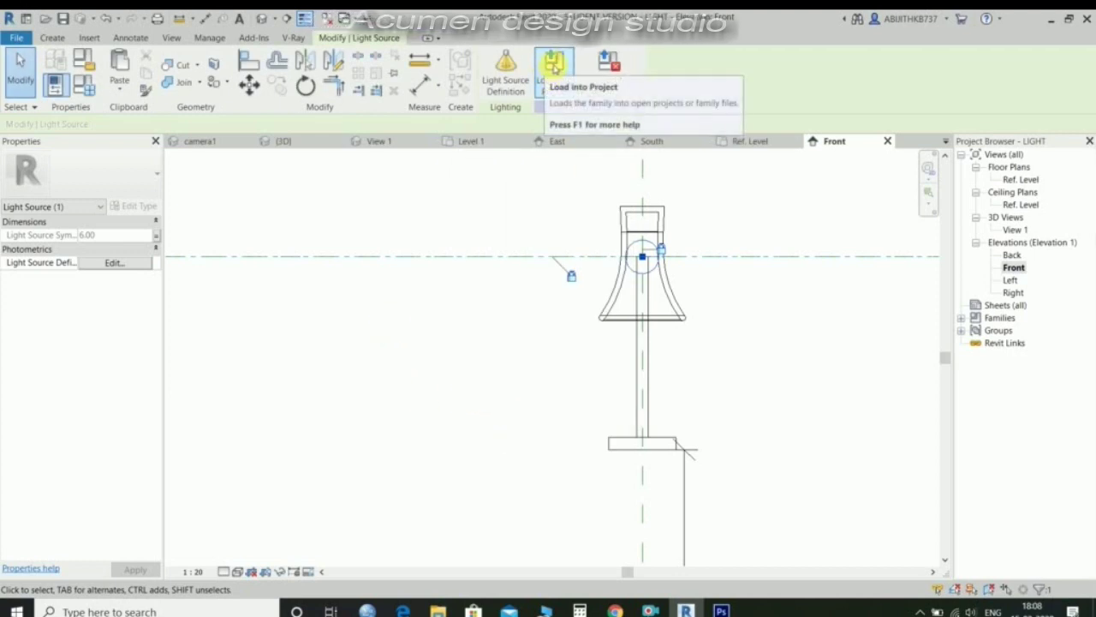
# Step: Load the edited lamp family into the you 1.rvt project
pyautogui.click(554, 68)
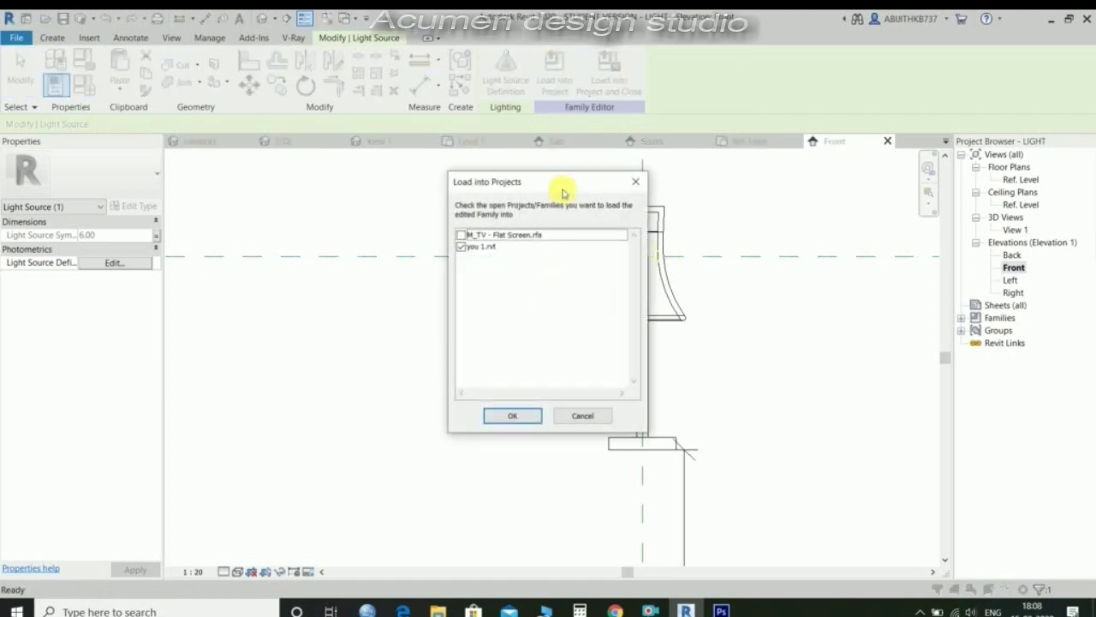
pyautogui.click(513, 417)
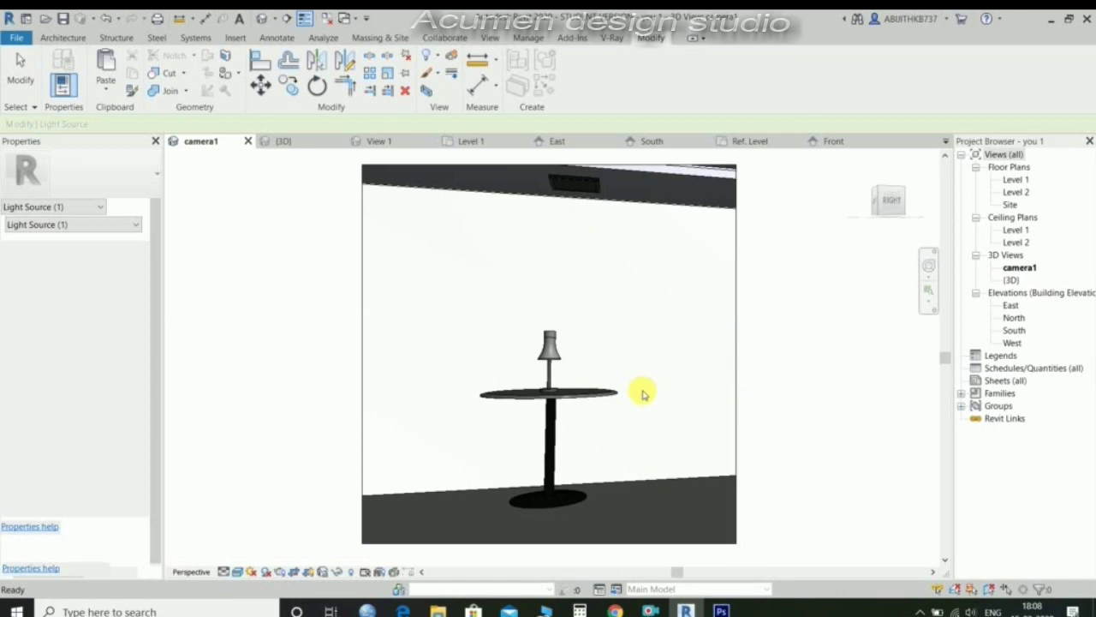
pyautogui.press('Escape')
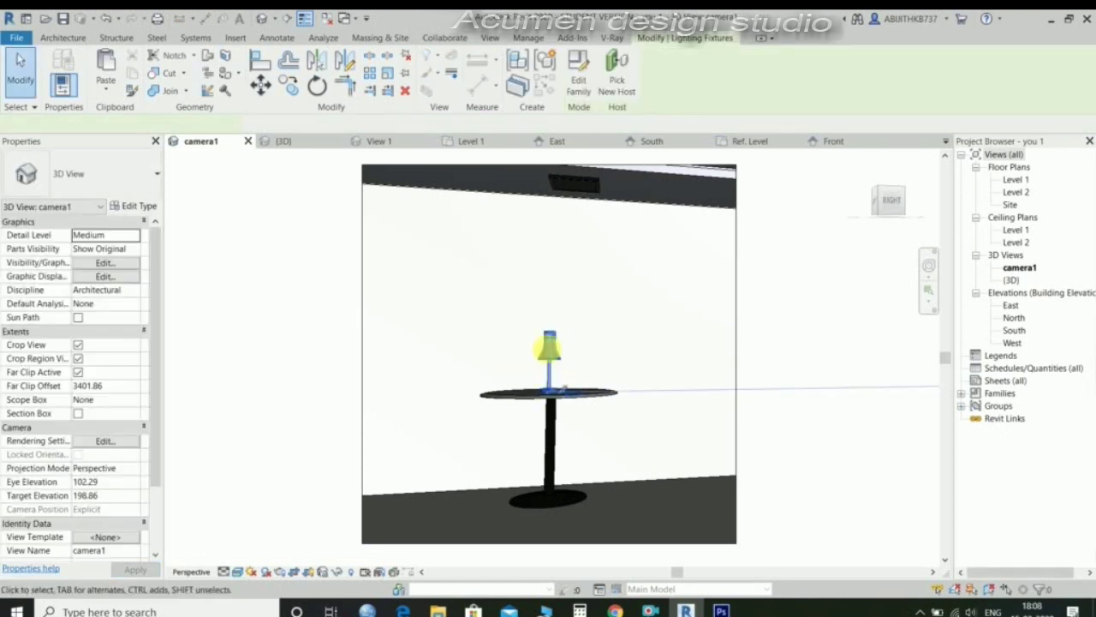
# Step: Review the initial intensity settings in the table lamp's photometric type properties
pyautogui.click(552, 342)
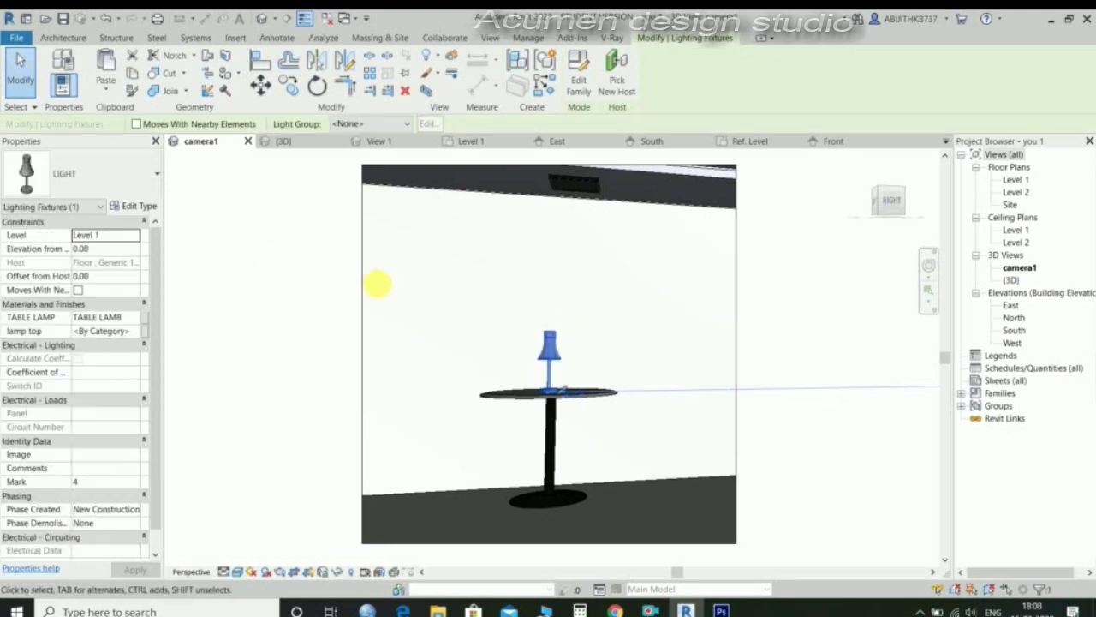
pyautogui.click(141, 207)
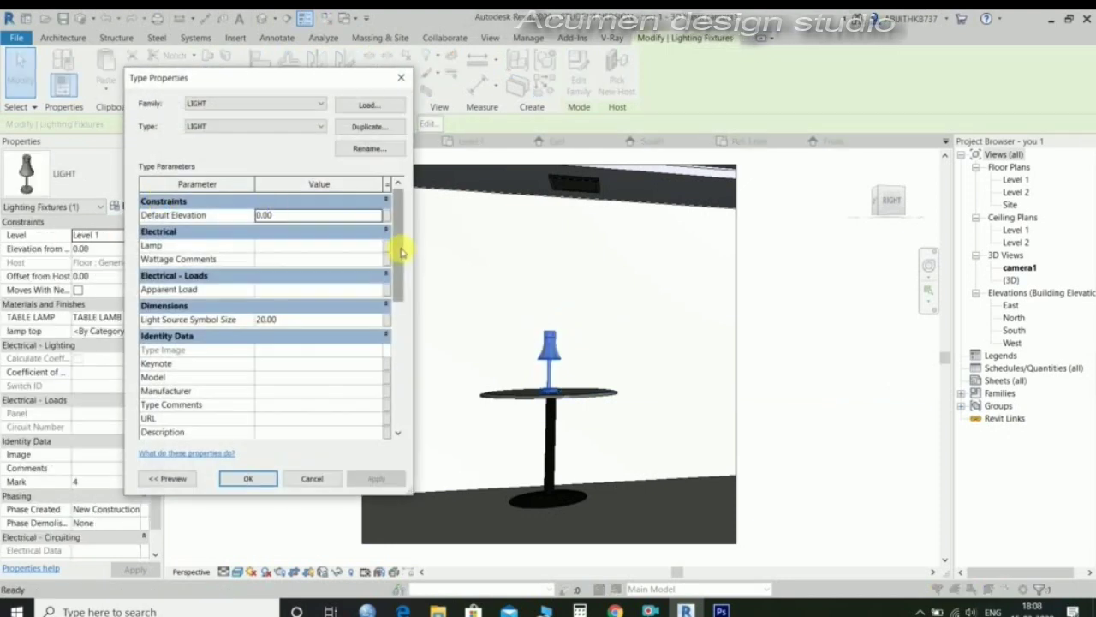
pyautogui.moveTo(400, 253); pyautogui.dragTo(409, 390)
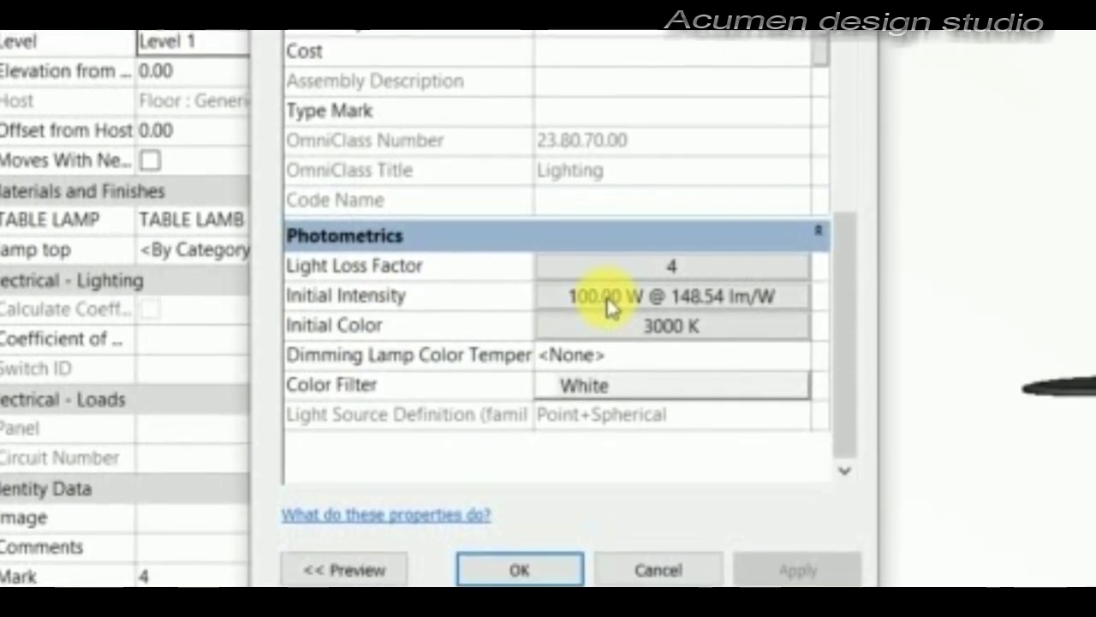
pyautogui.click(609, 298)
pyautogui.click(607, 306)
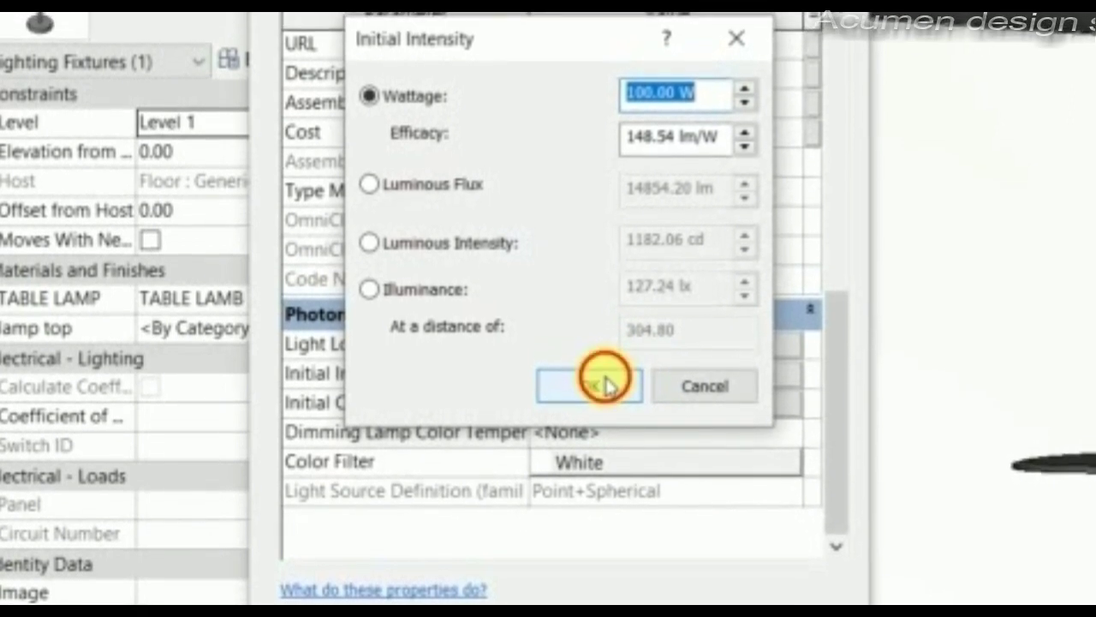
pyautogui.click(604, 383)
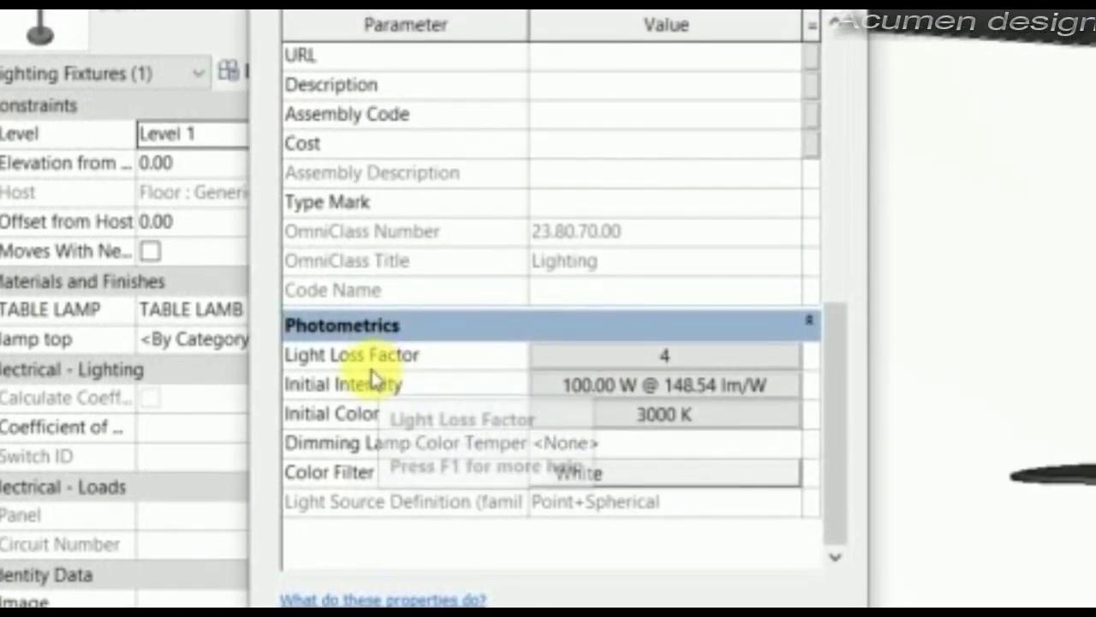
# Step: Review the lamp type's light loss factor and initial color settings, and close its type properties
pyautogui.click(663, 354)
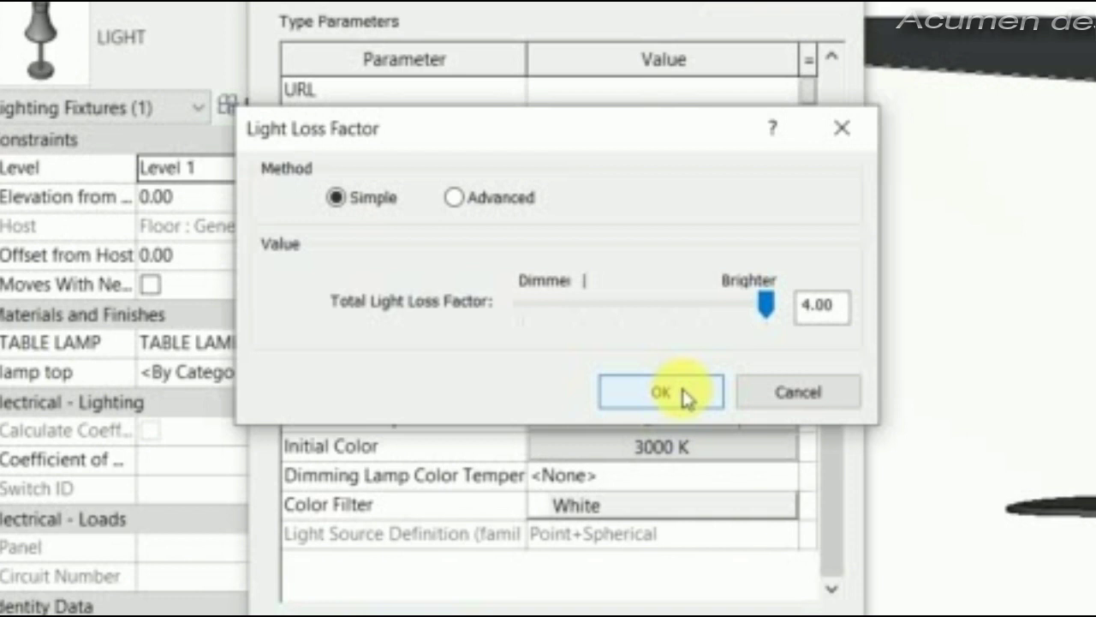
pyautogui.click(685, 393)
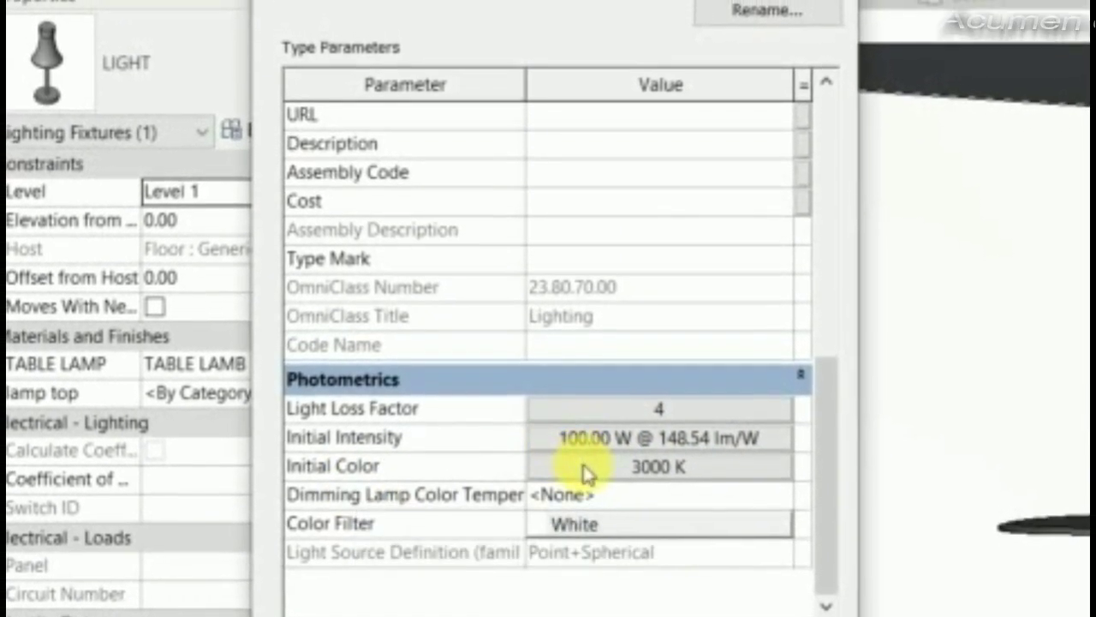
pyautogui.click(585, 471)
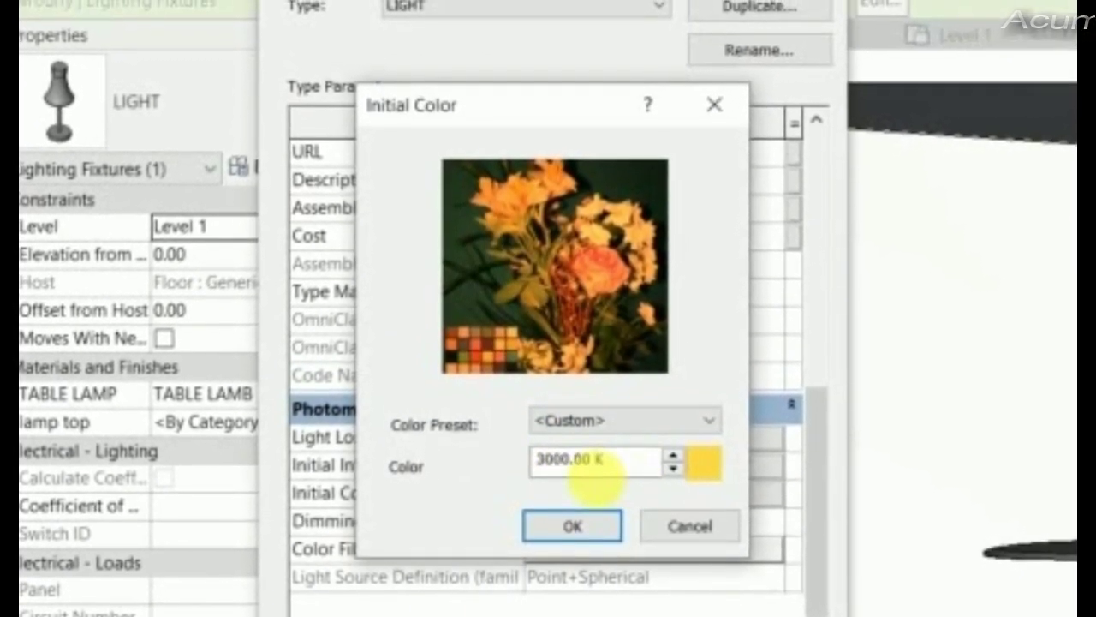
pyautogui.click(571, 536)
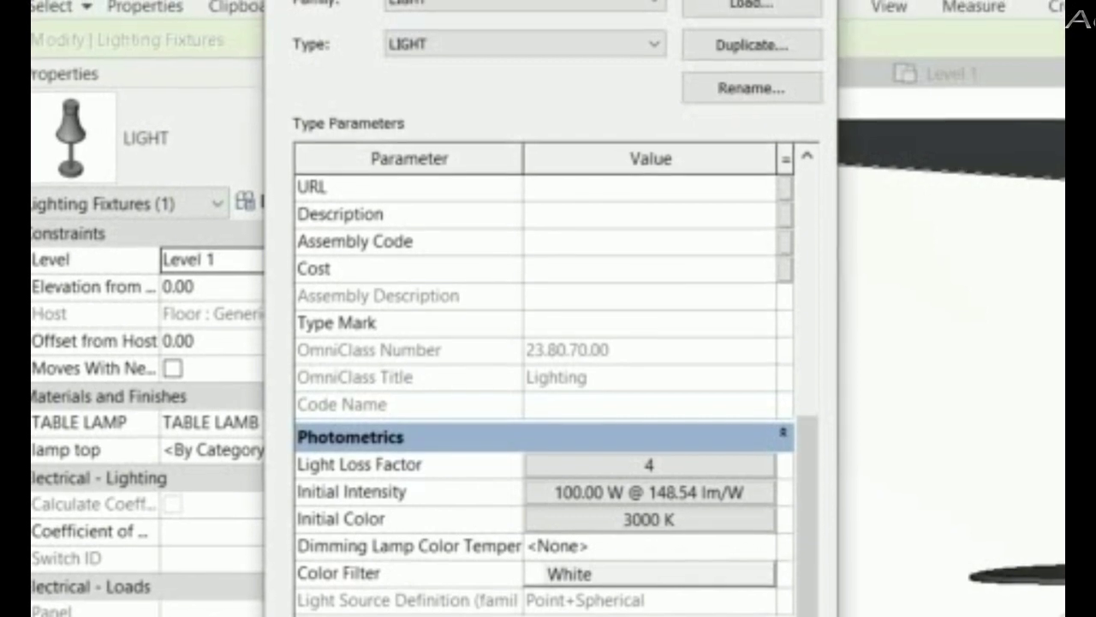
pyautogui.click(526, 580)
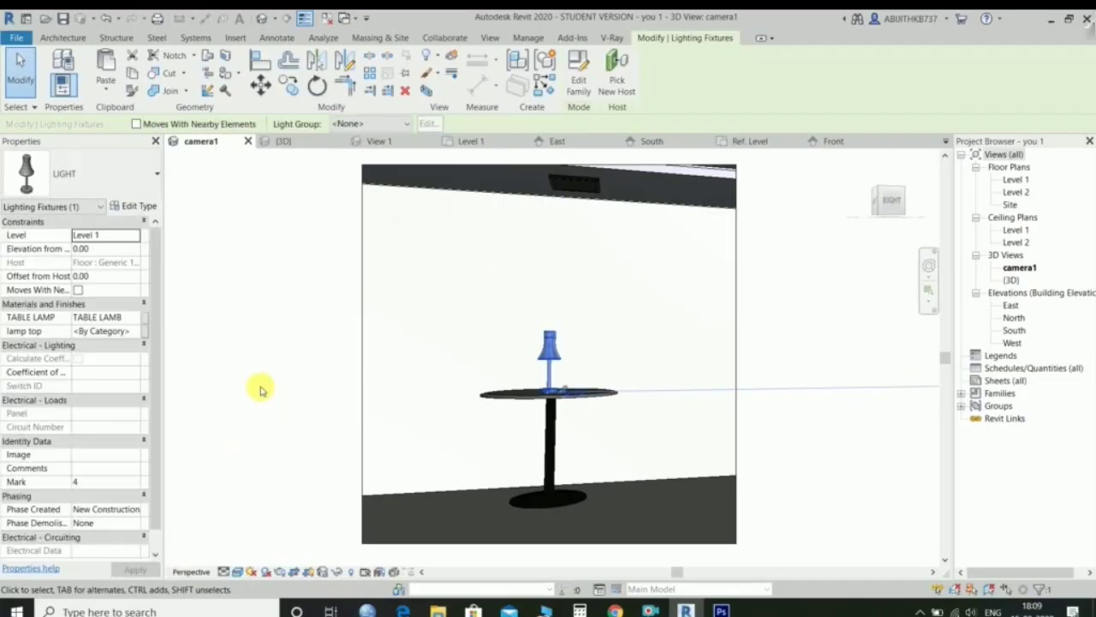
pyautogui.press('Escape')
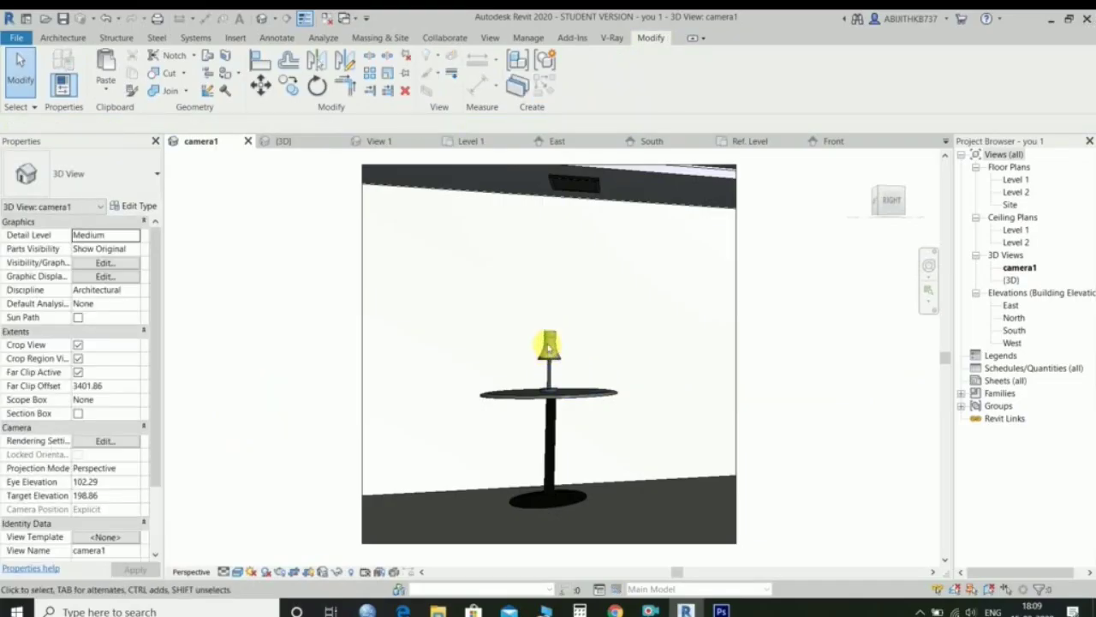
# Step: Create a new material from the table lamp's lamp top material parameter
pyautogui.click(550, 344)
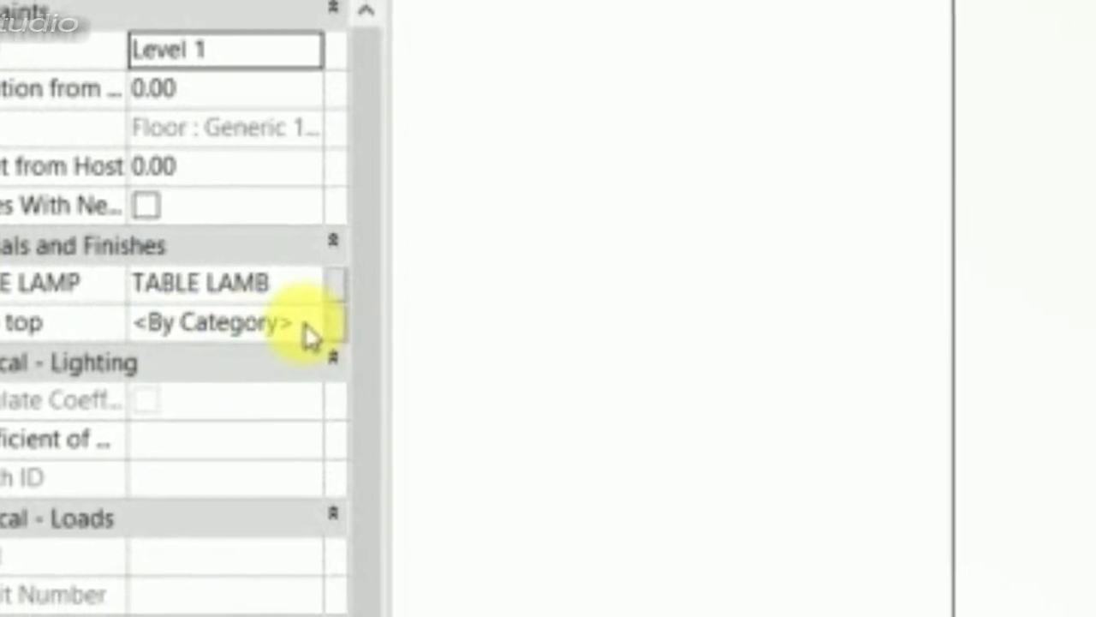
pyautogui.click(301, 330)
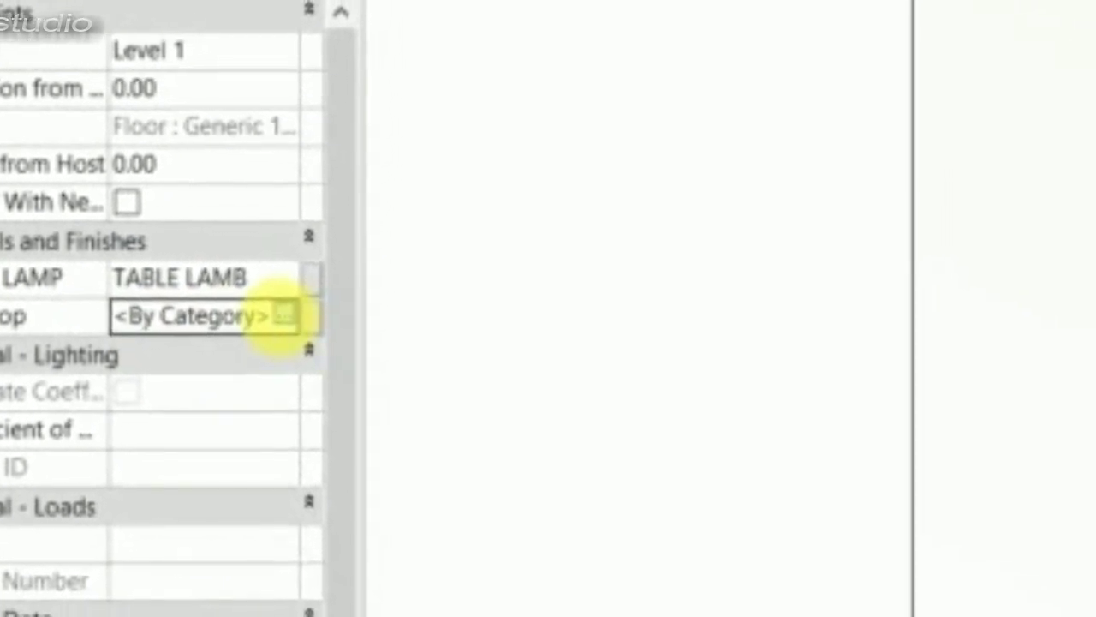
pyautogui.click(286, 316)
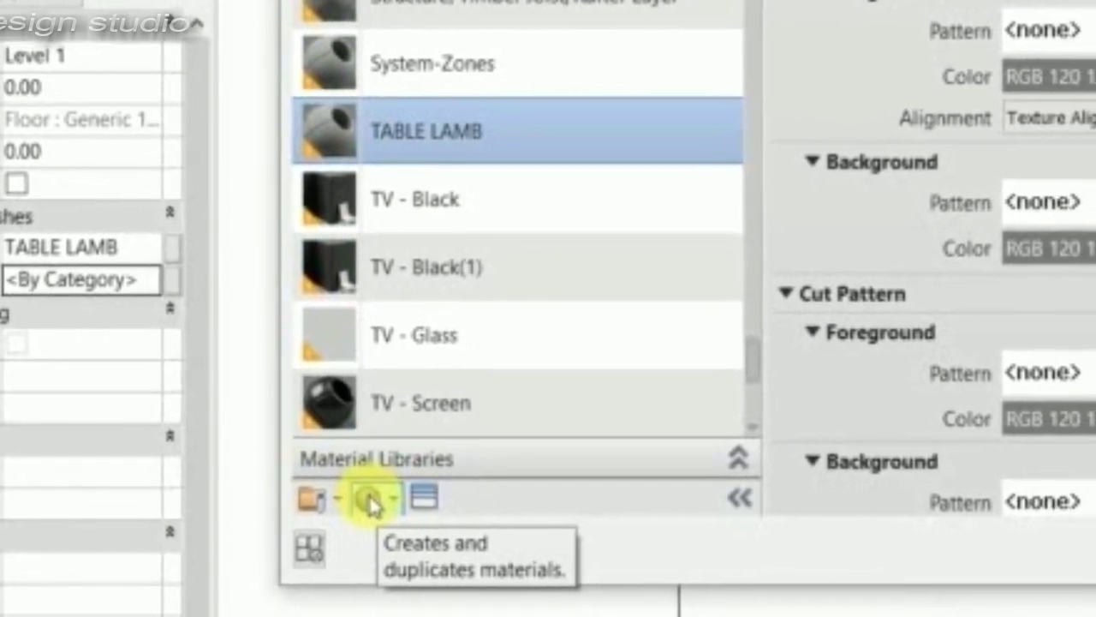
pyautogui.click(370, 503)
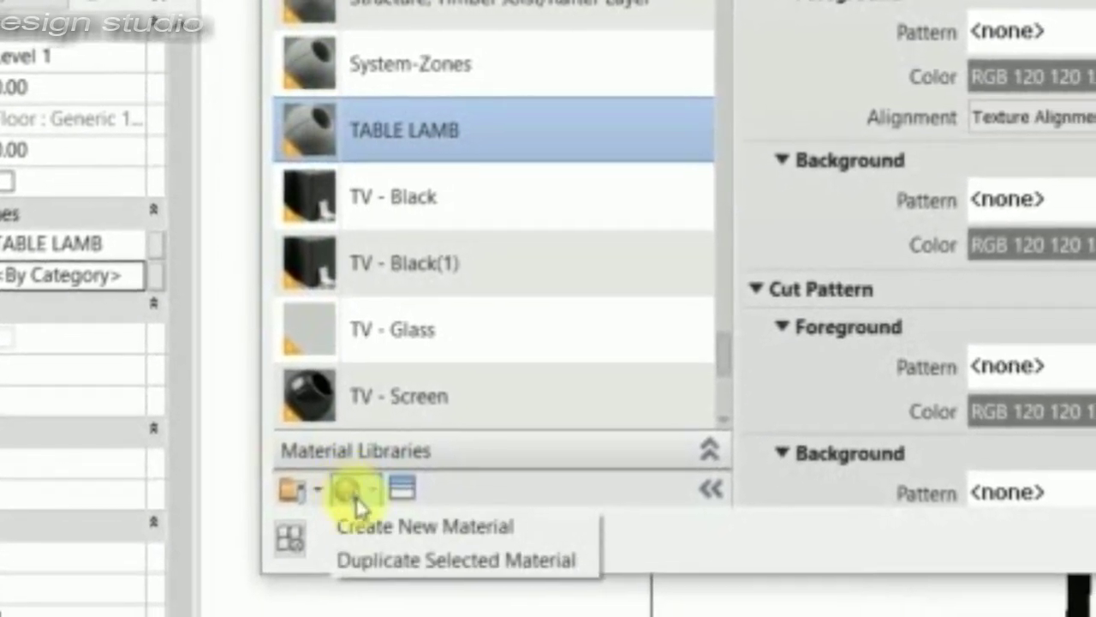
pyautogui.click(445, 527)
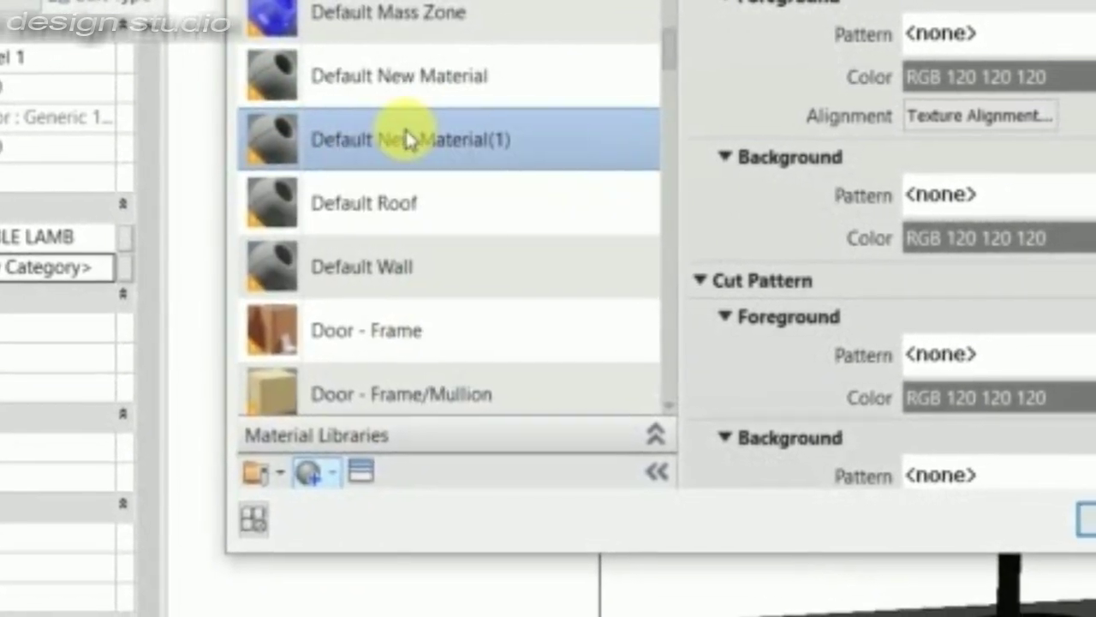
# Step: Rename the new material "lamp top" and assign it to the lamp top parameter
pyautogui.rightClick(406, 135)
pyautogui.click(493, 208)
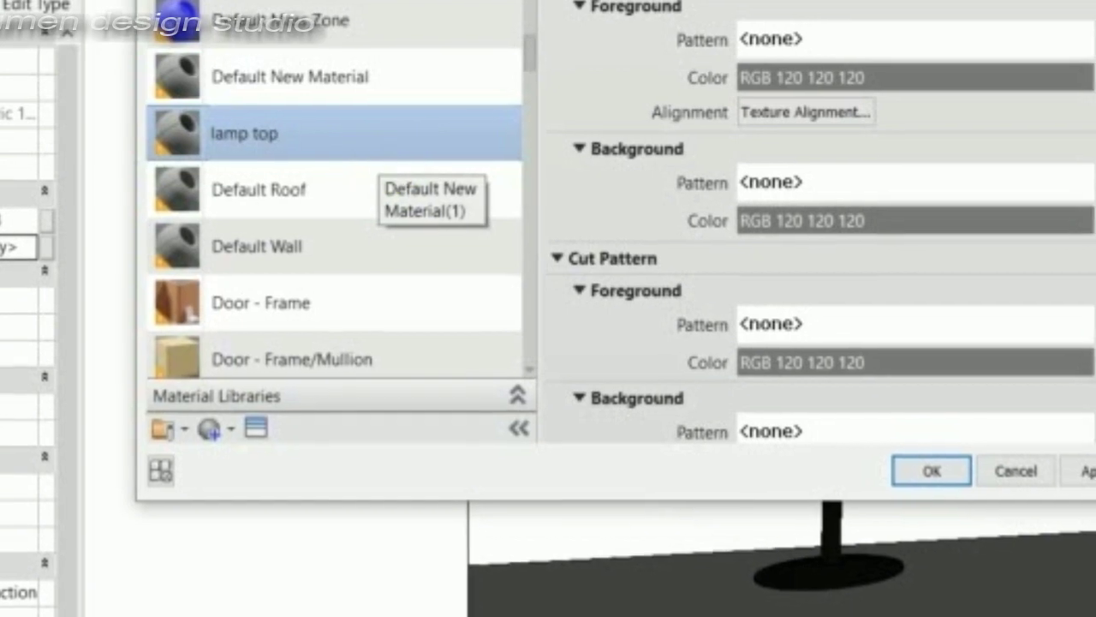
pyautogui.click(939, 479)
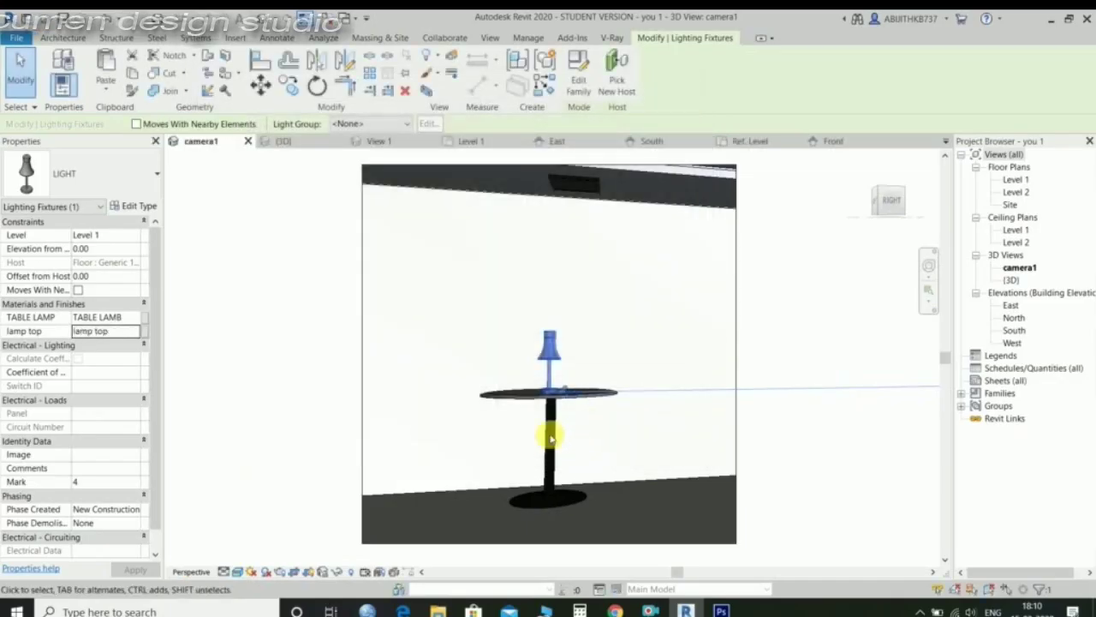
pyautogui.click(292, 340)
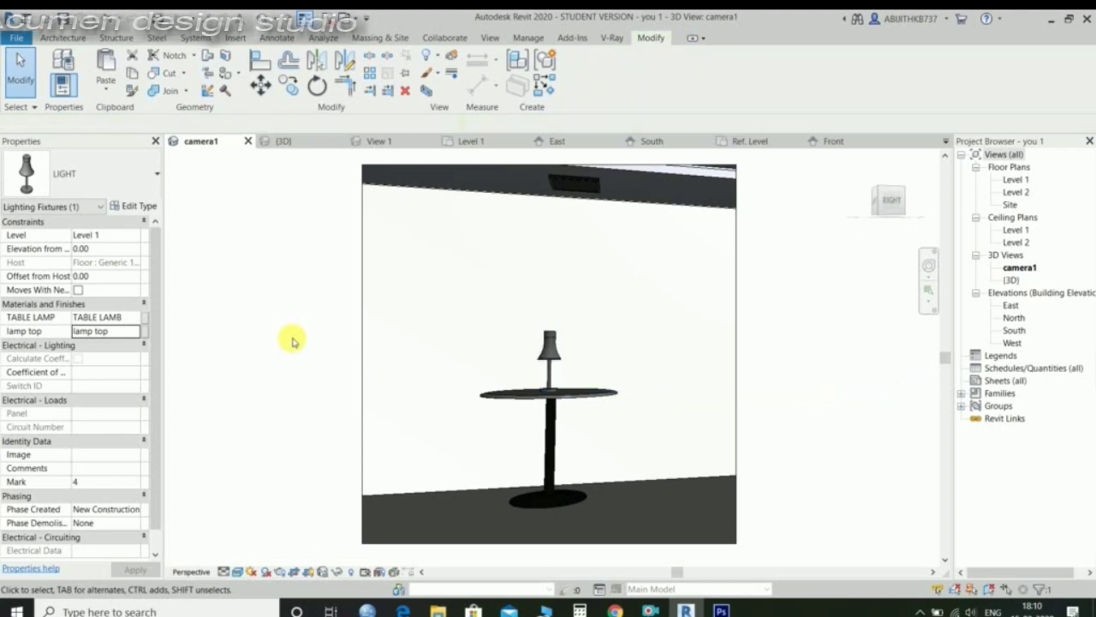
# Step: Create a new Generic material in the V-Ray Asset Editor
pyautogui.click(614, 38)
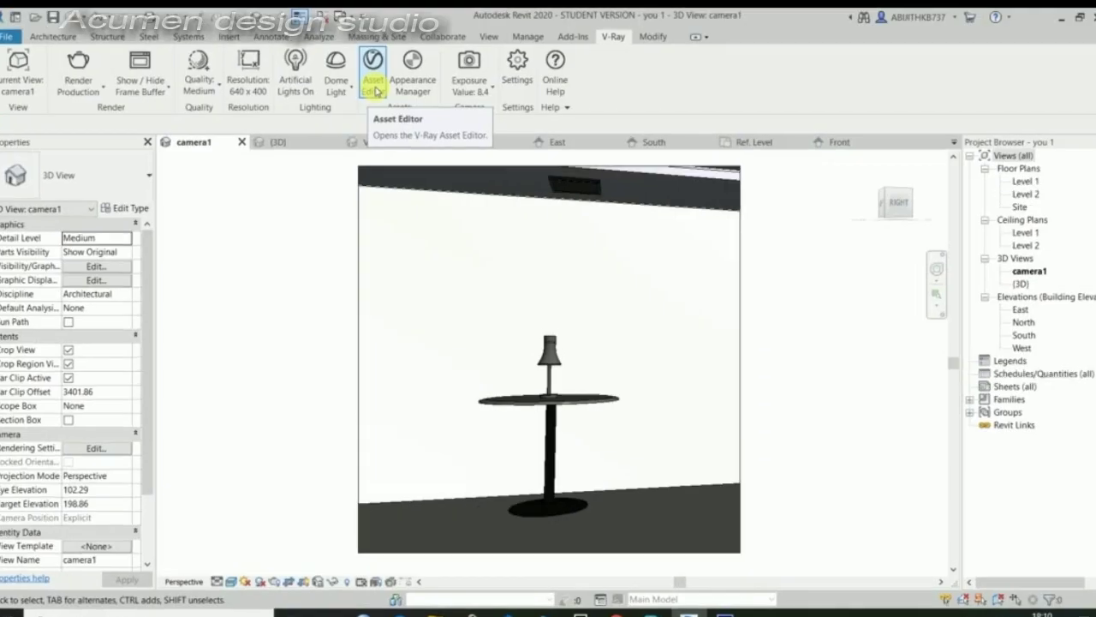
pyautogui.click(322, 272)
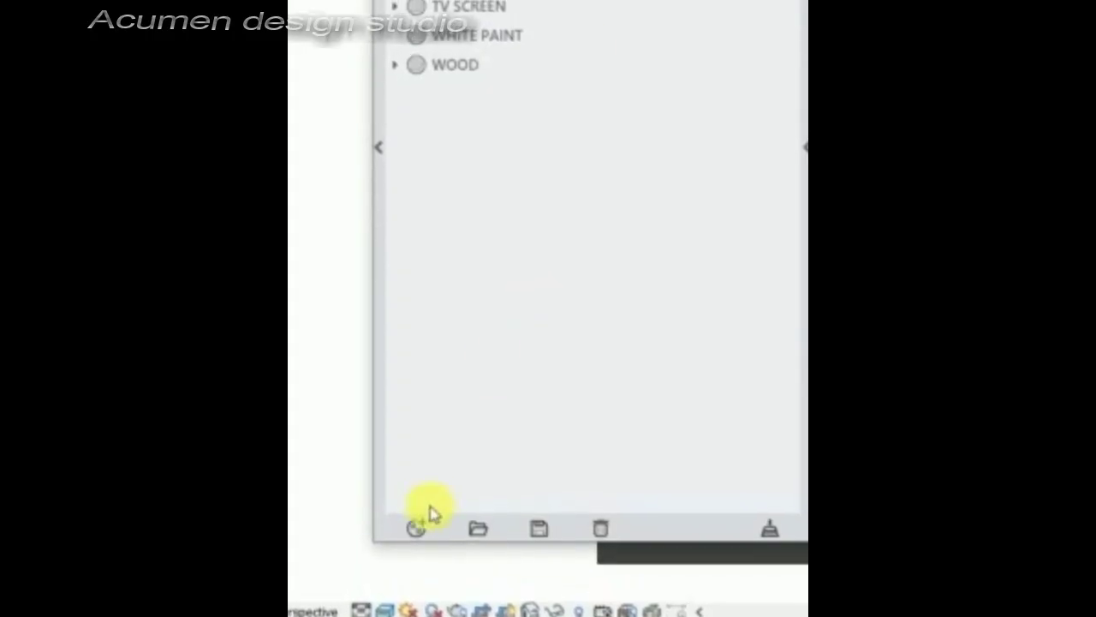
pyautogui.click(420, 531)
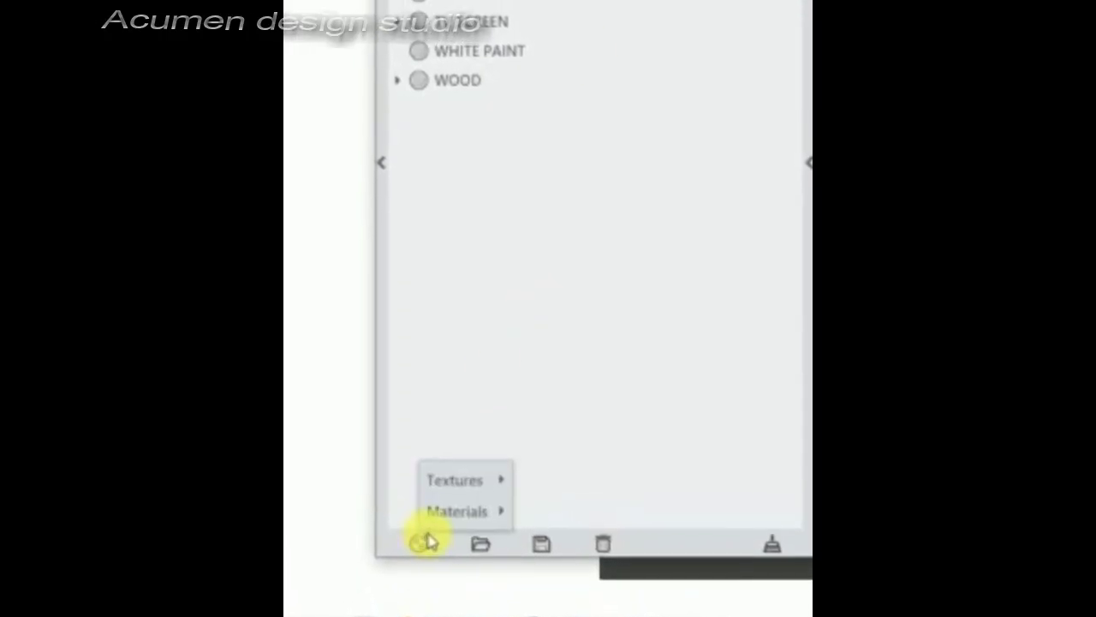
pyautogui.moveTo(442, 514)
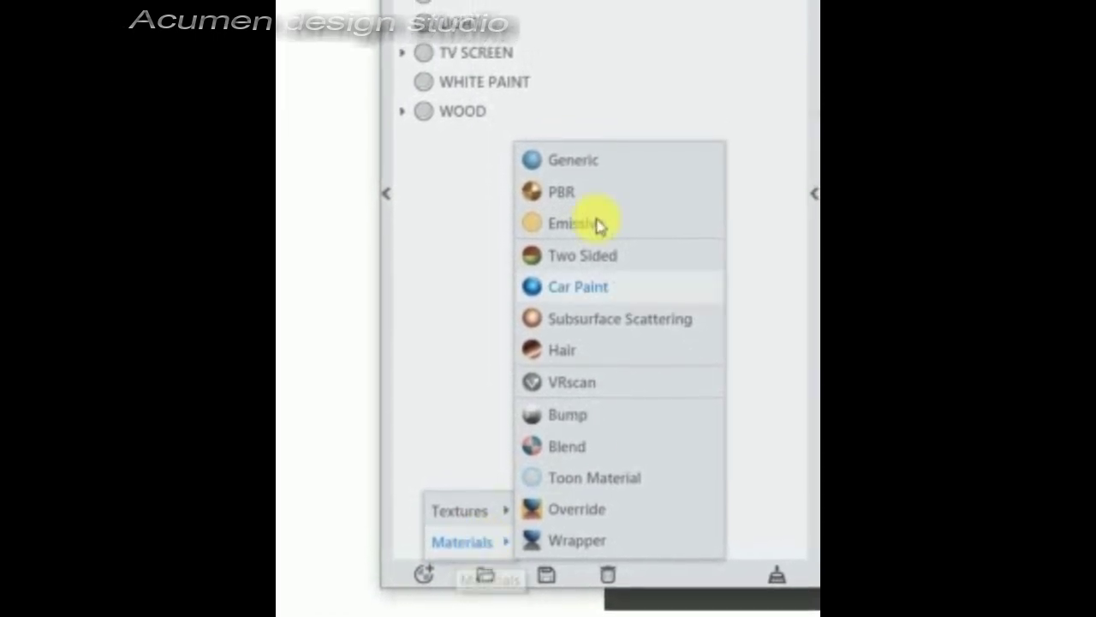
pyautogui.click(589, 170)
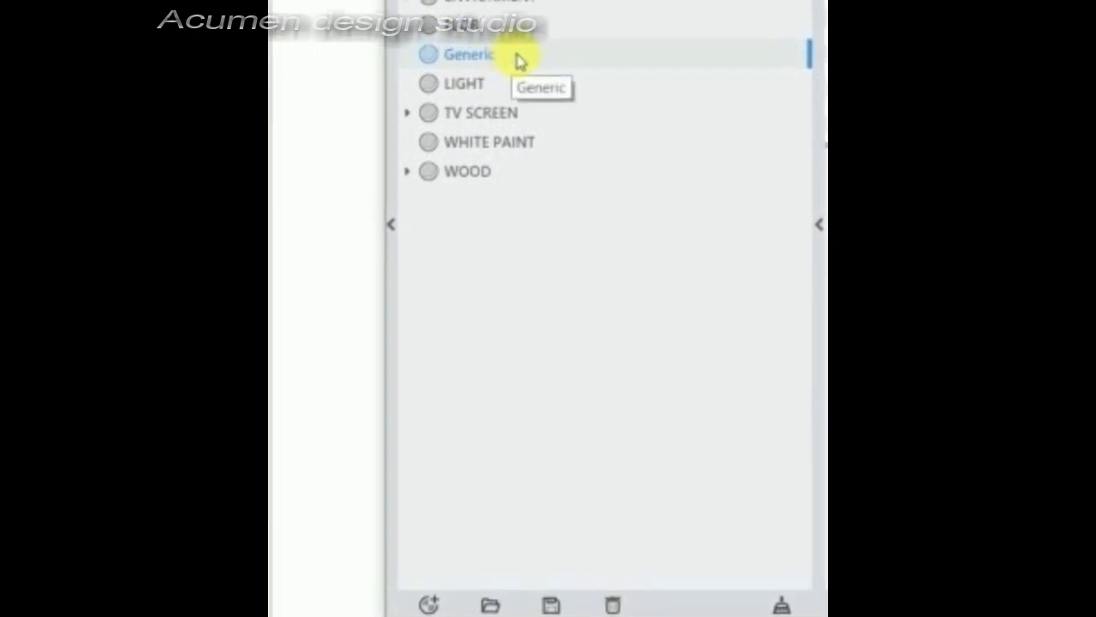
# Step: Rename the new Generic V-Ray material "lamp top"
pyautogui.rightClick(520, 66)
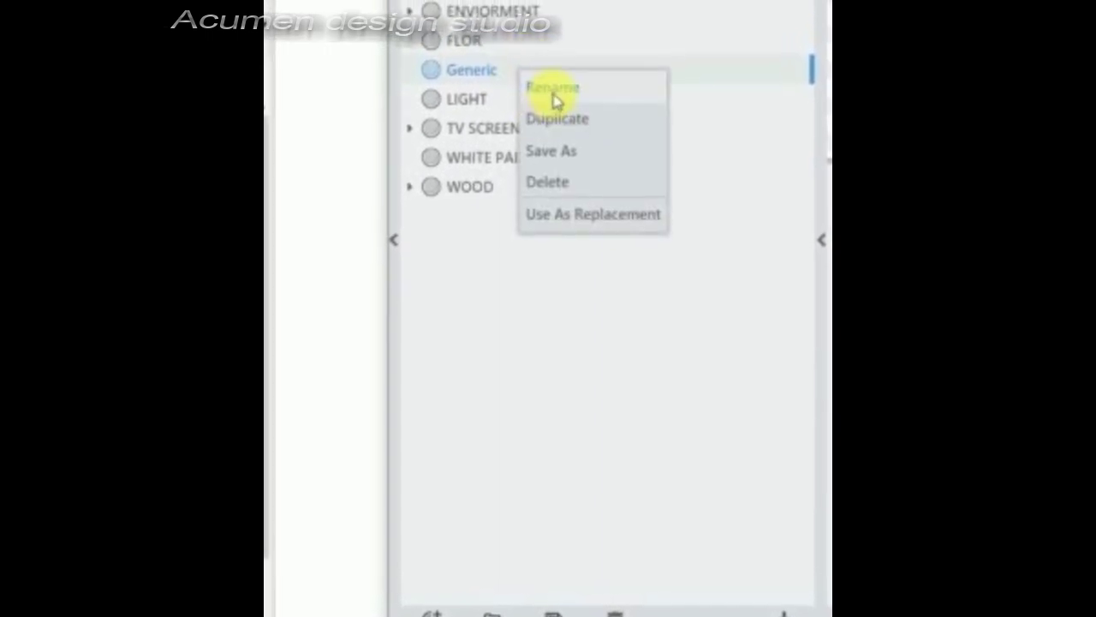
pyautogui.click(554, 100)
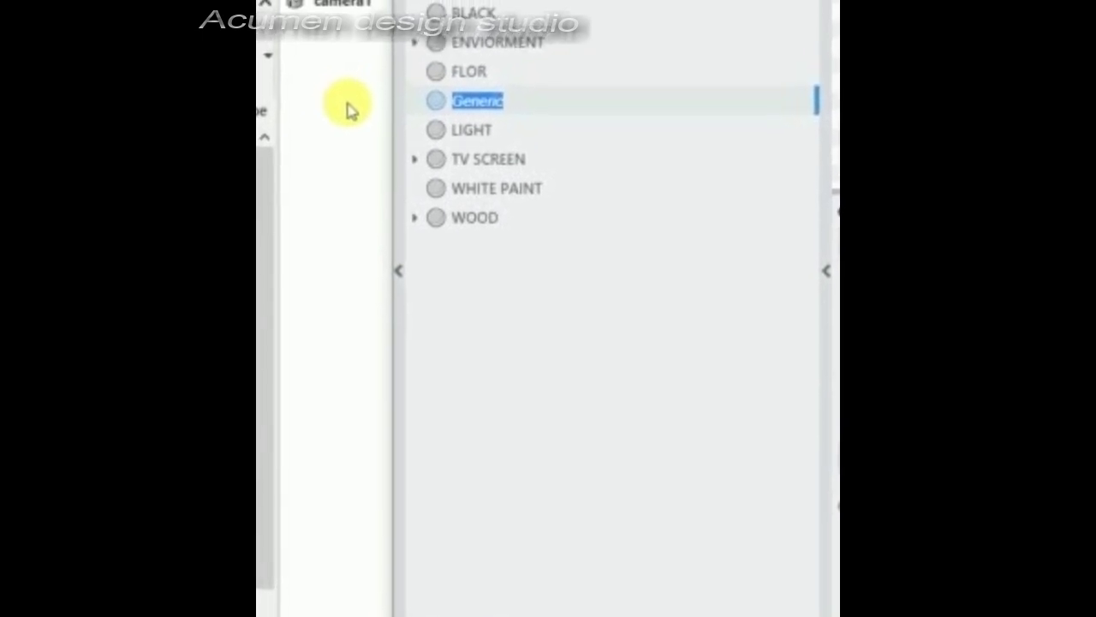
pyautogui.write('lam')
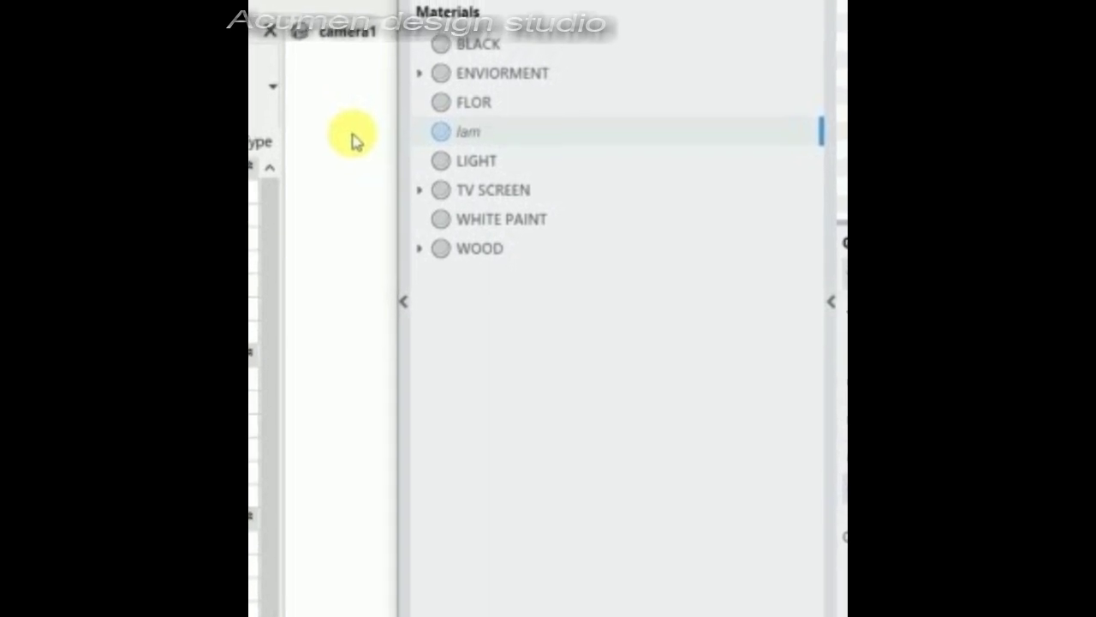
pyautogui.write('p top')
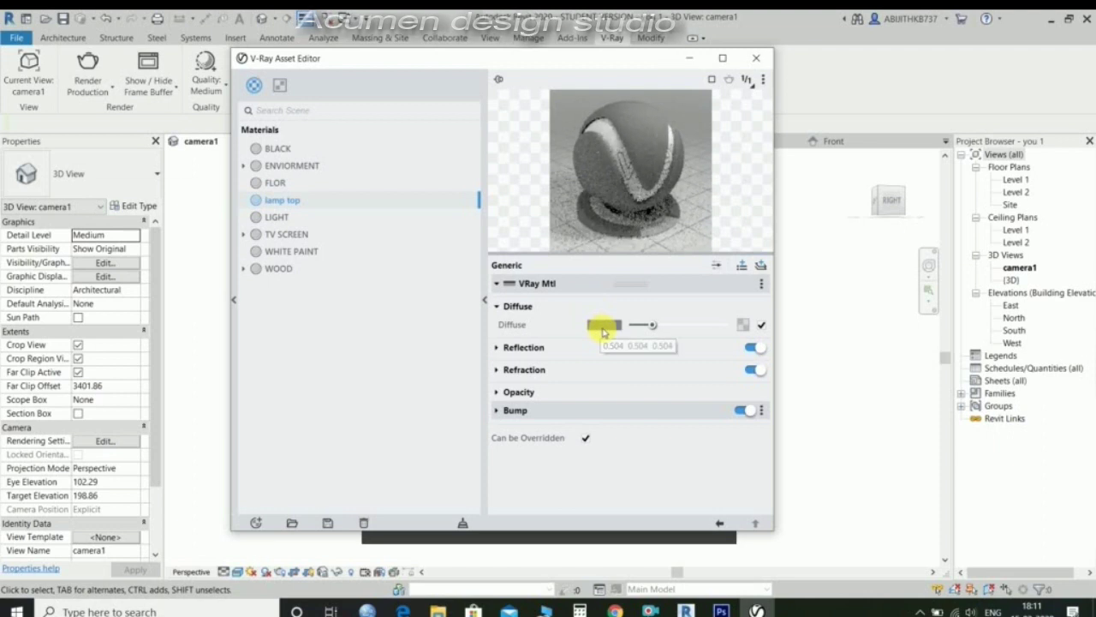
# Step: Set the lamp top material's diffuse color to a light turquoise and close the color picker and Asset Editor
pyautogui.click(602, 330)
pyautogui.moveTo(114, 198); pyautogui.dragTo(223, 144)
pyautogui.click(121, 245)
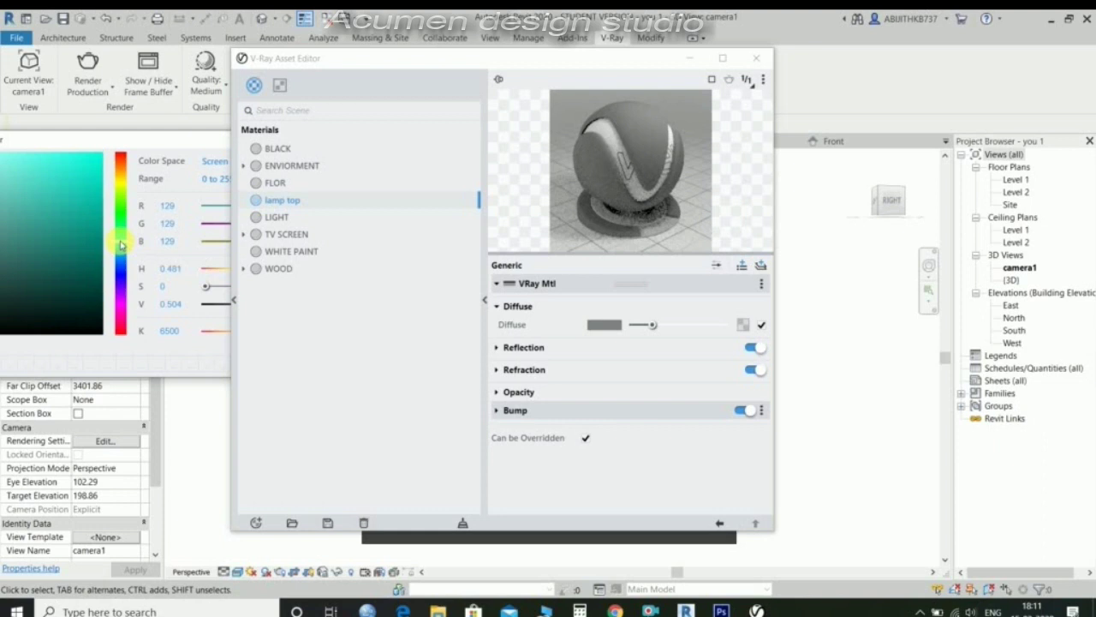
pyautogui.moveTo(129, 142); pyautogui.dragTo(217, 124)
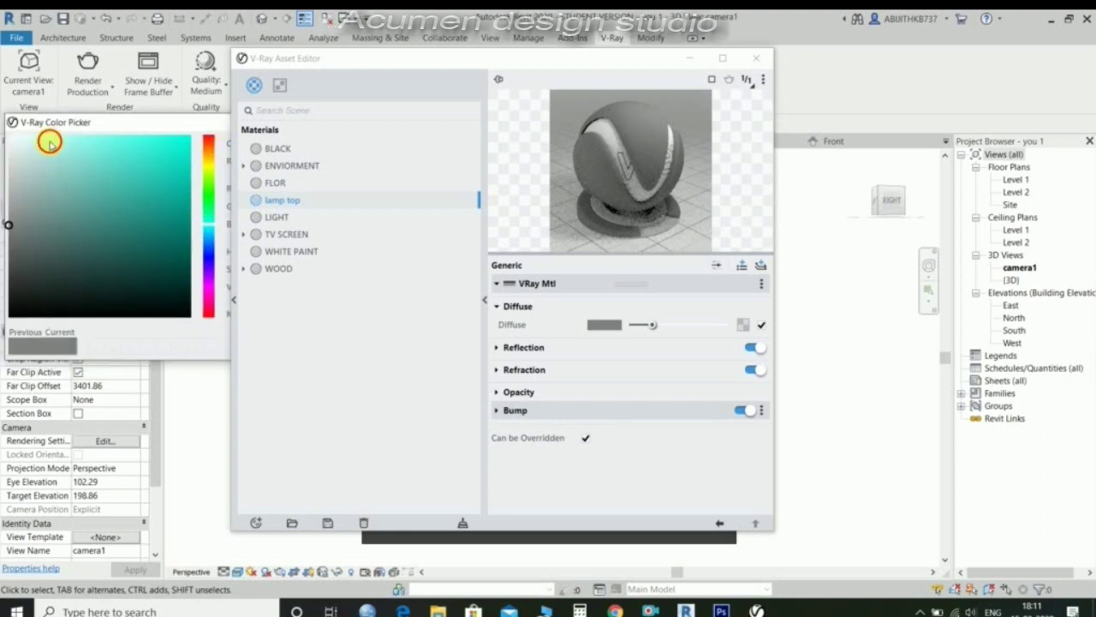
pyautogui.moveTo(107, 124); pyautogui.dragTo(22, 134)
pyautogui.moveTo(95, 130); pyautogui.dragTo(27, 124)
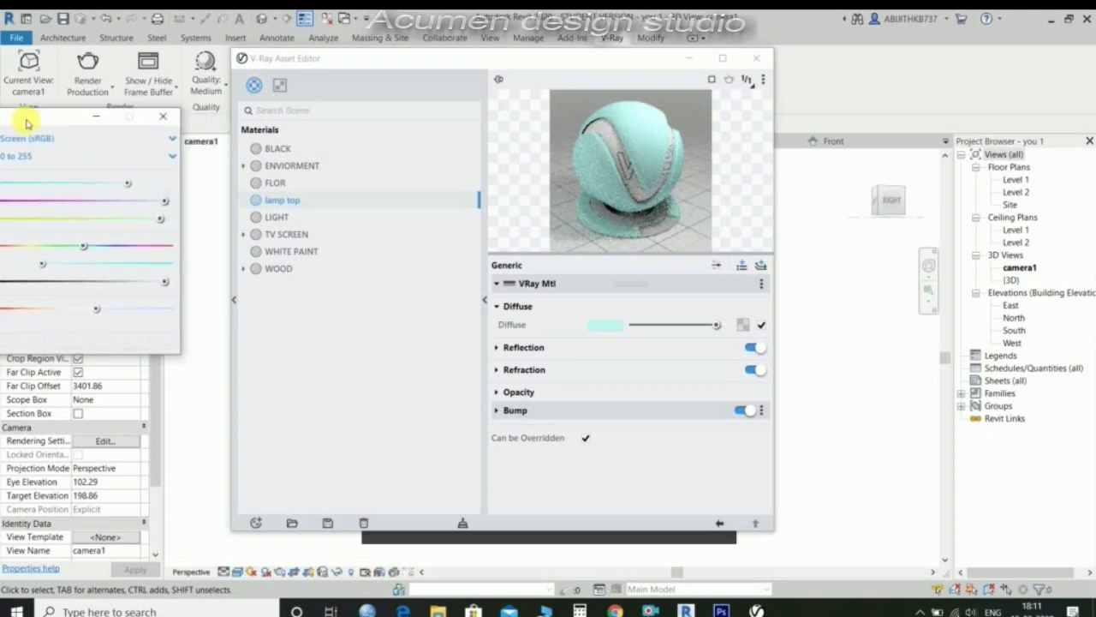
pyautogui.click(161, 118)
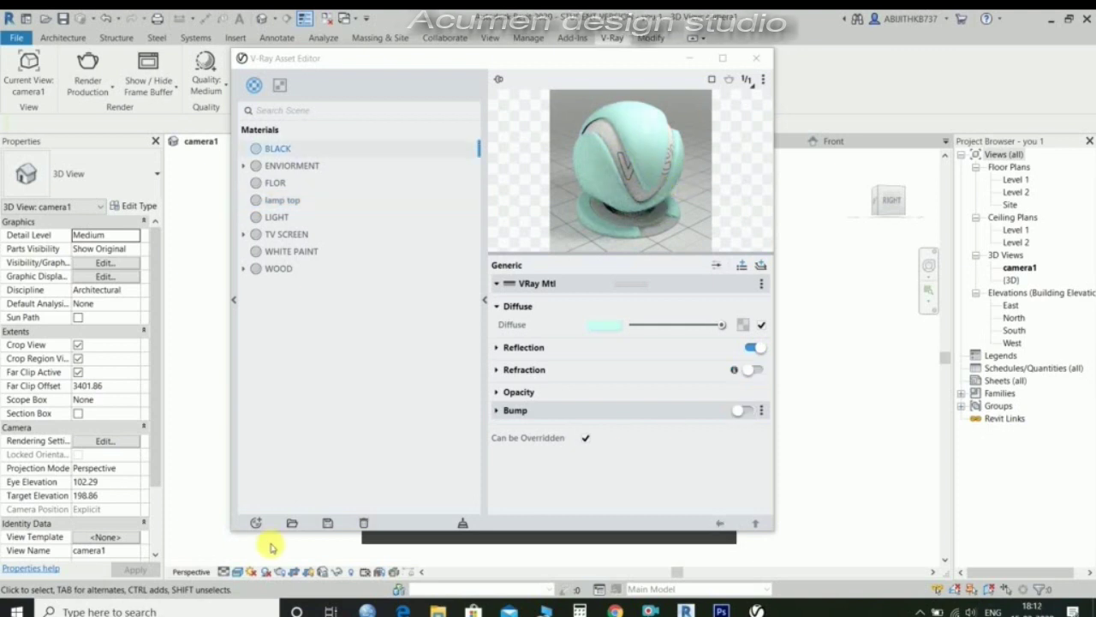
pyautogui.click(761, 58)
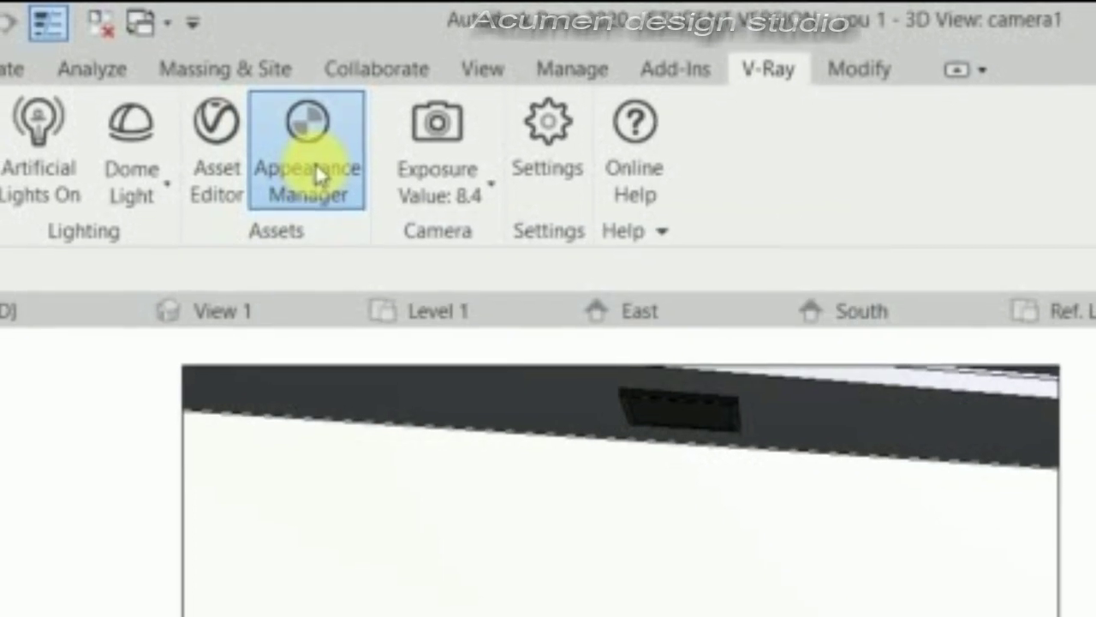
# Step: Assign the V-Ray material "lamp top" to the Revit material "lamp top" in the V-Ray Appearance Manager
pyautogui.click(315, 169)
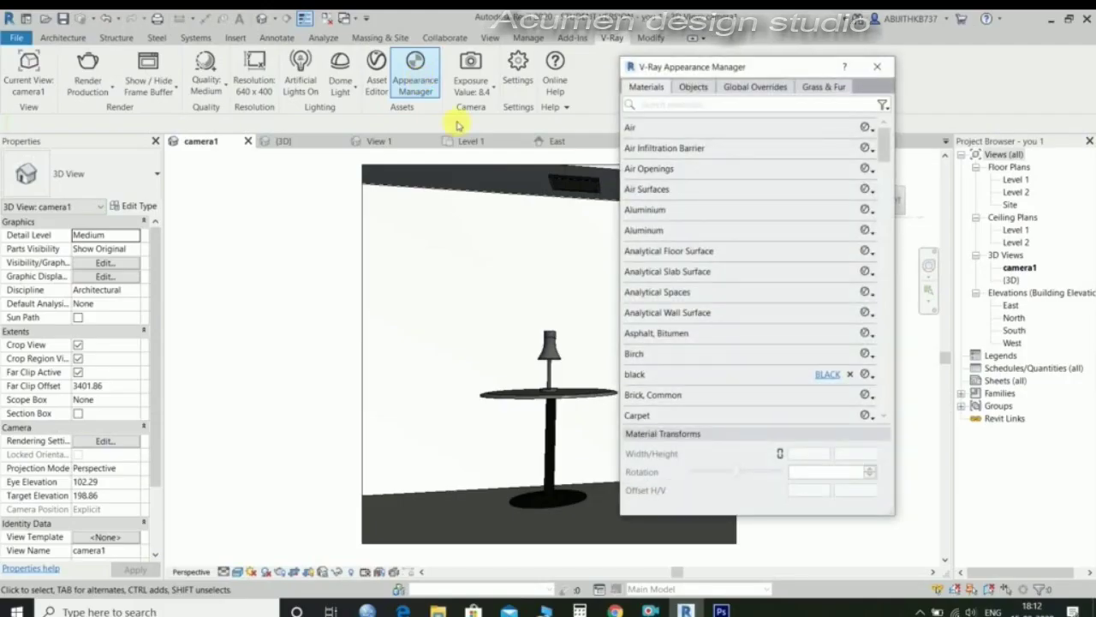
pyautogui.moveTo(681, 72); pyautogui.dragTo(573, 77)
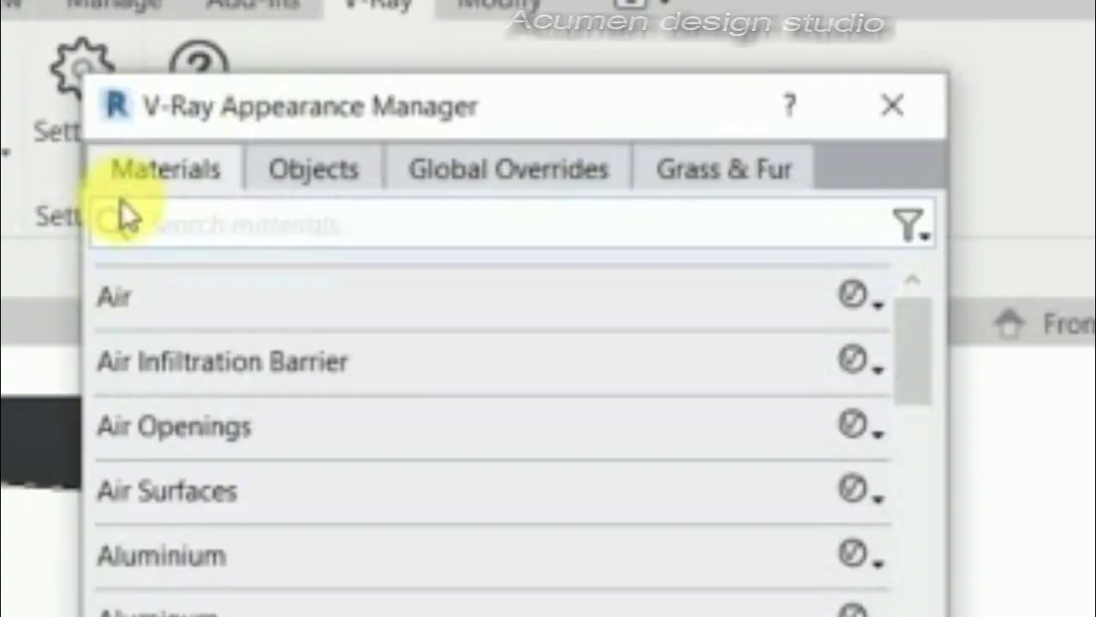
pyautogui.click(210, 224)
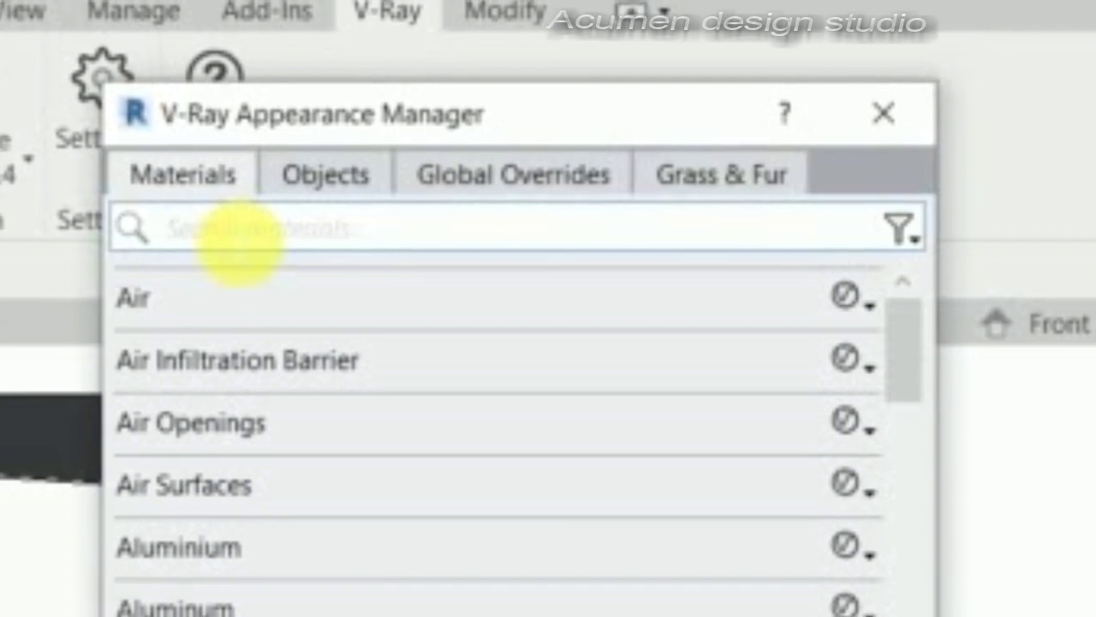
pyautogui.write('lamp')
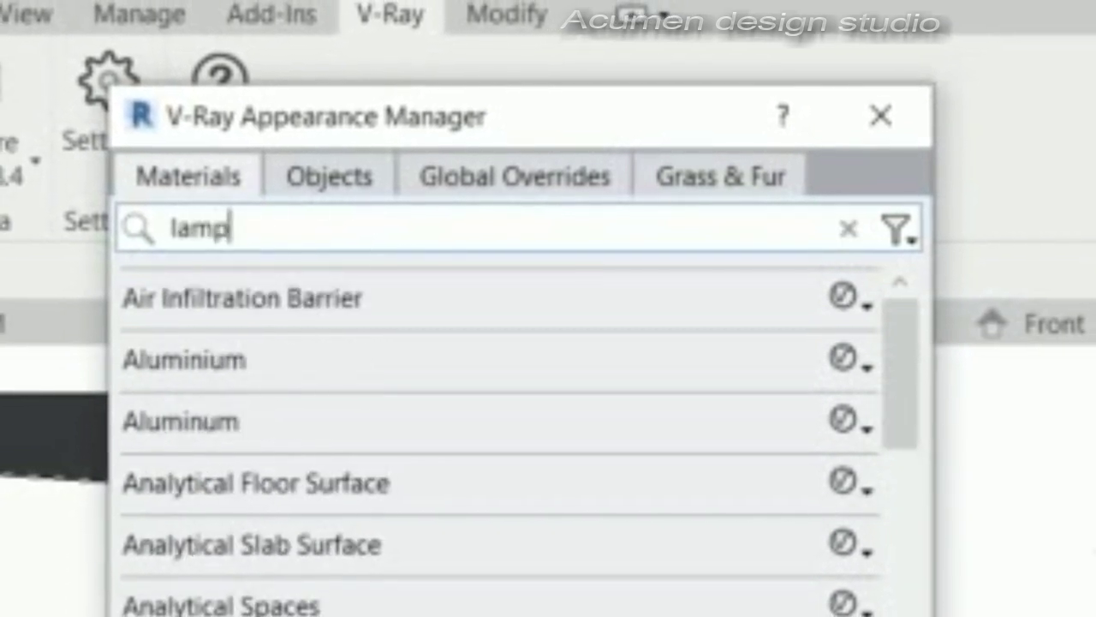
pyautogui.click(268, 299)
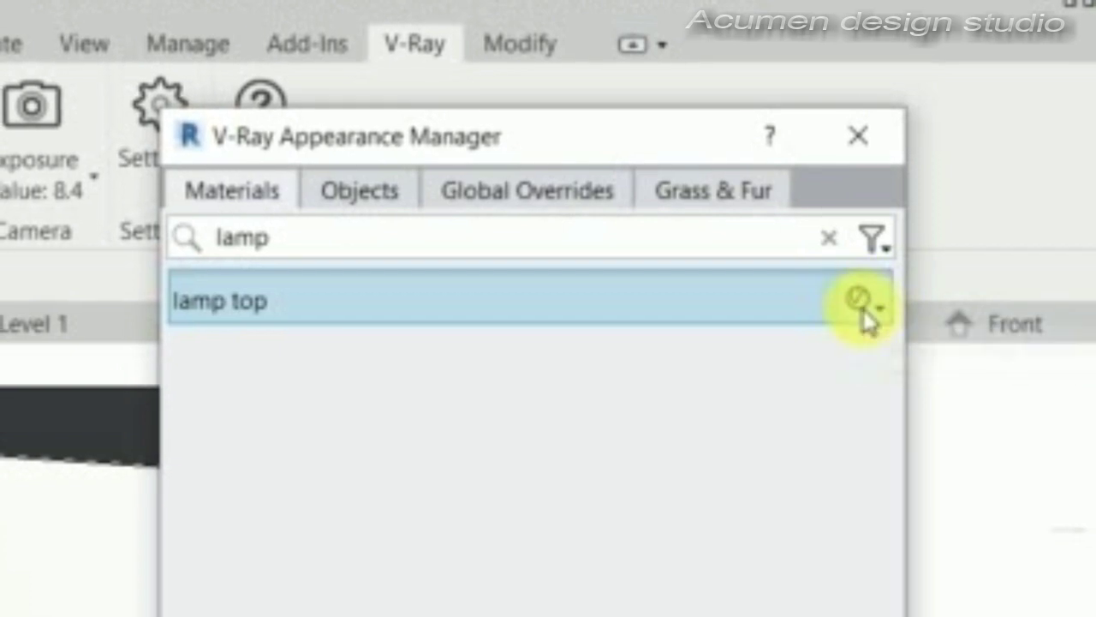
pyautogui.click(859, 299)
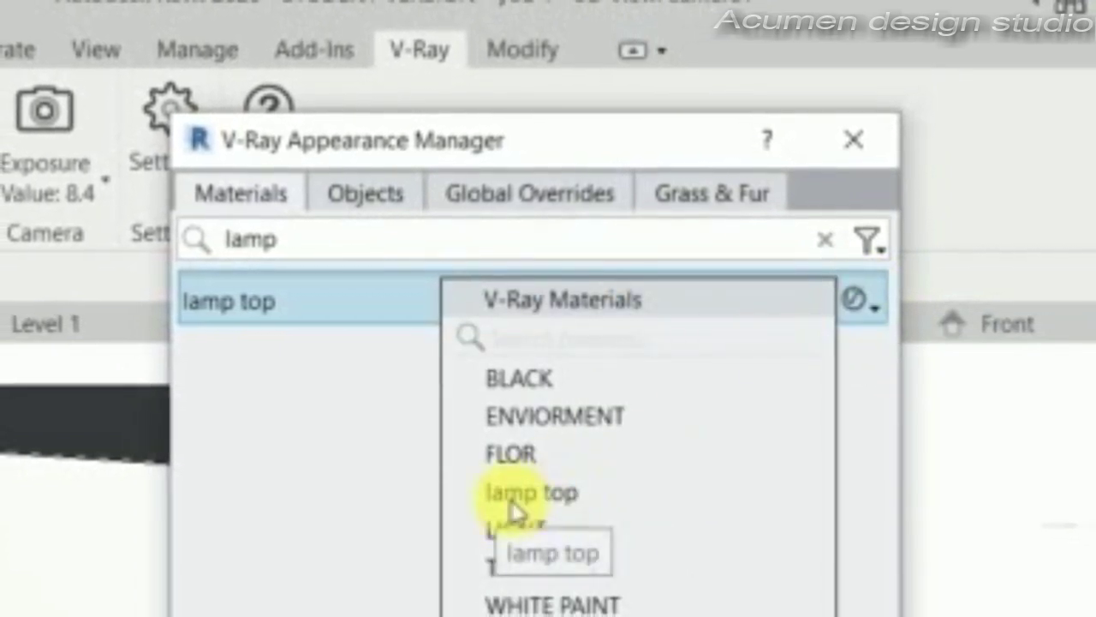
pyautogui.click(547, 496)
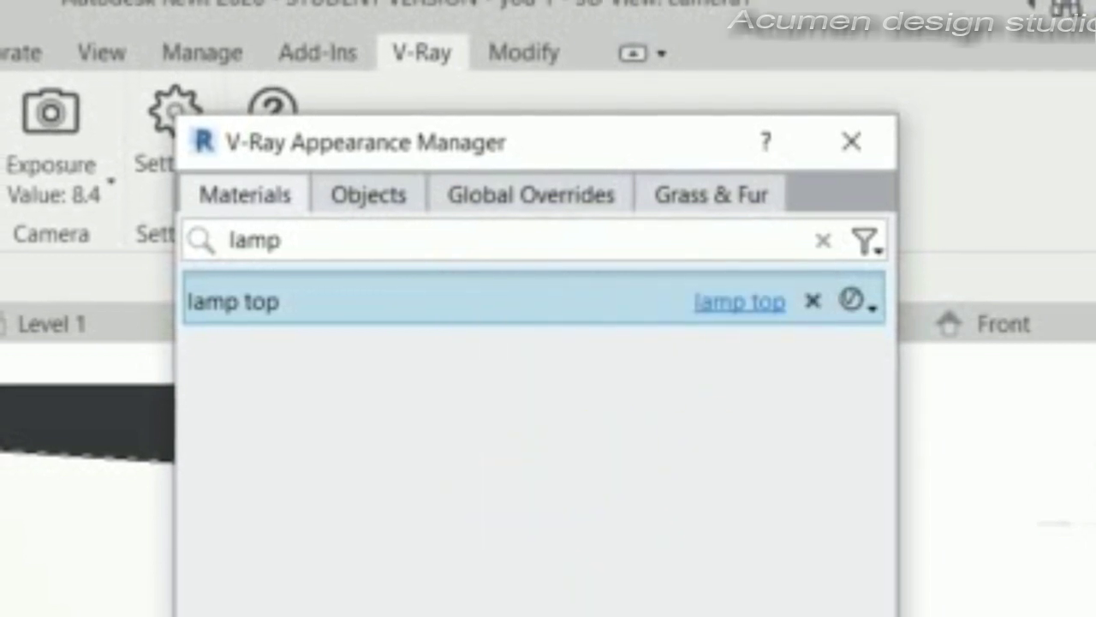
pyautogui.click(850, 145)
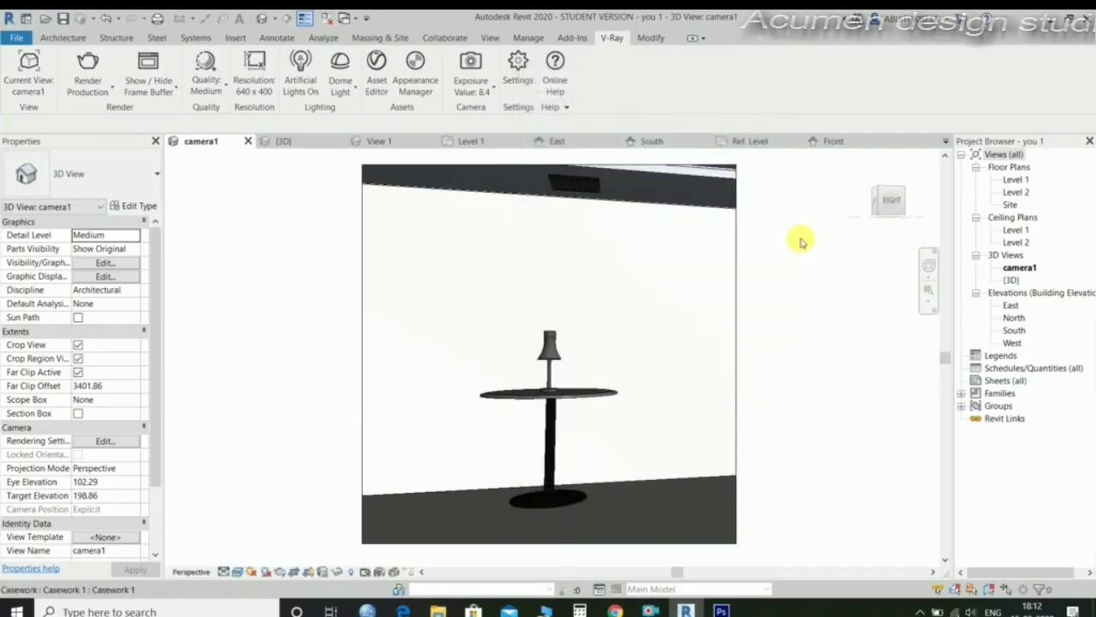
# Step: Test-render the table lamp in the camera1 view, and close the frame buffer and rendering progress windows
pyautogui.click(86, 67)
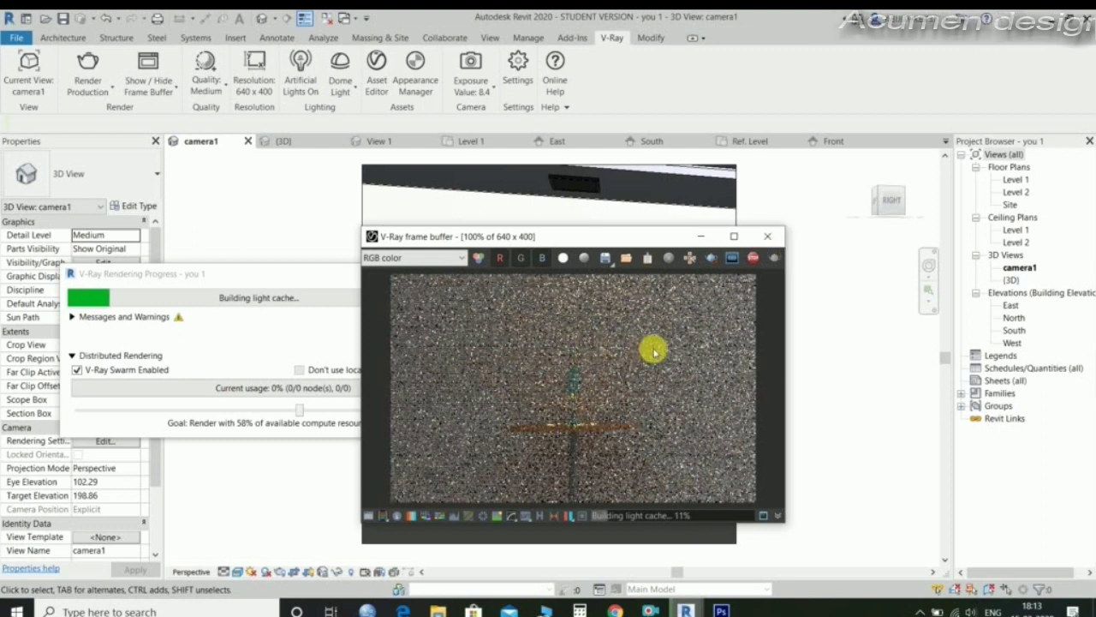
pyautogui.click(753, 263)
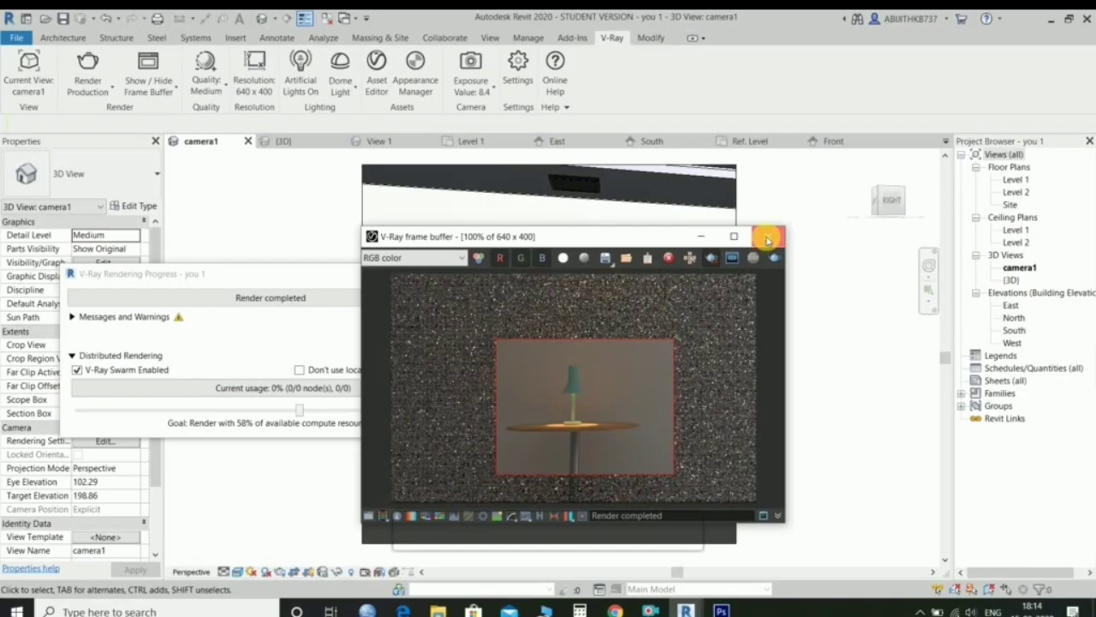
pyautogui.click(767, 239)
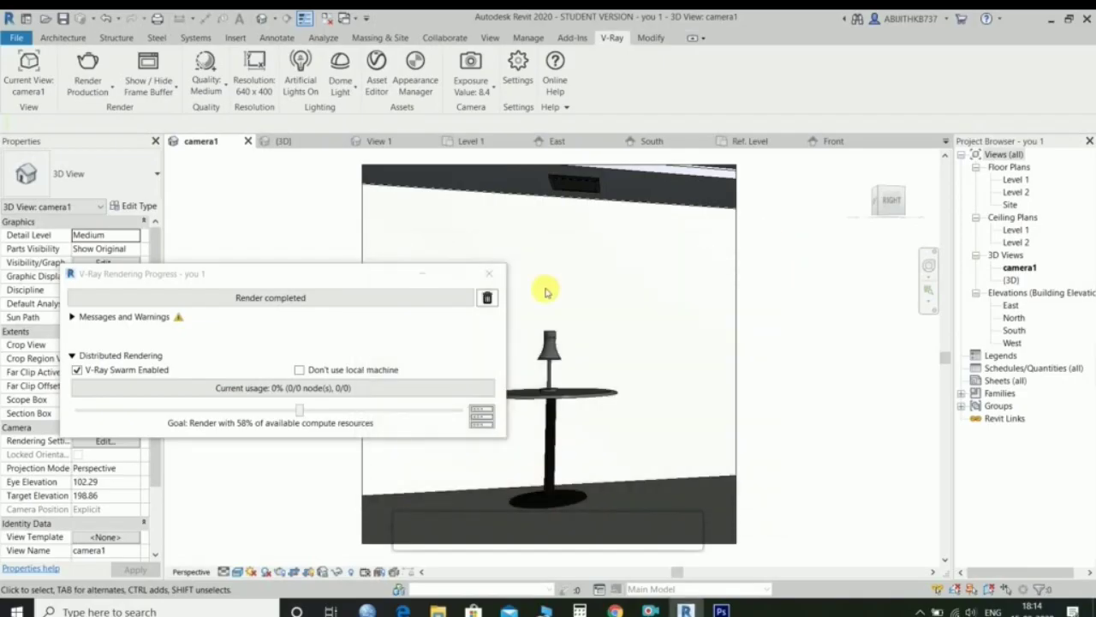
pyautogui.click(492, 275)
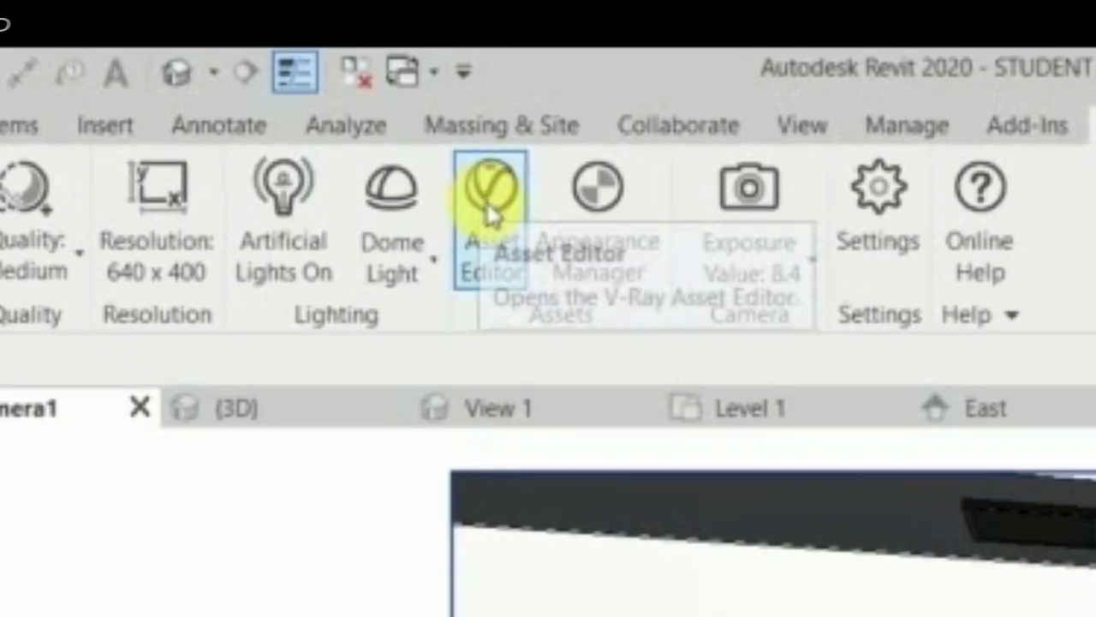
# Step: Create a new Two Sided material in the V-Ray Asset Editor
pyautogui.click(377, 63)
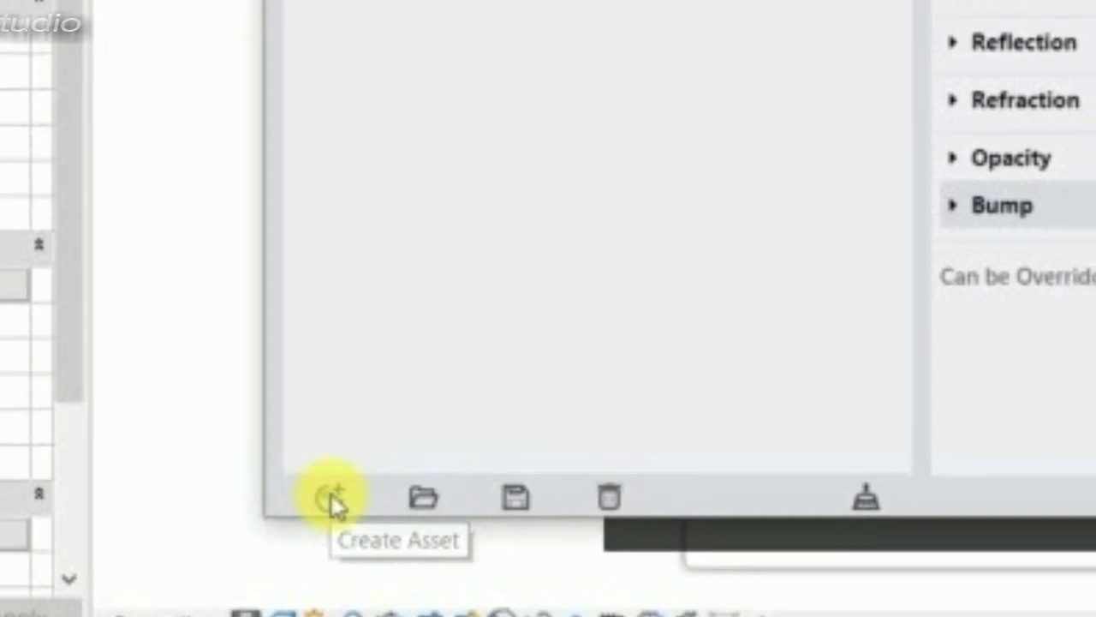
pyautogui.click(339, 486)
pyautogui.moveTo(366, 445)
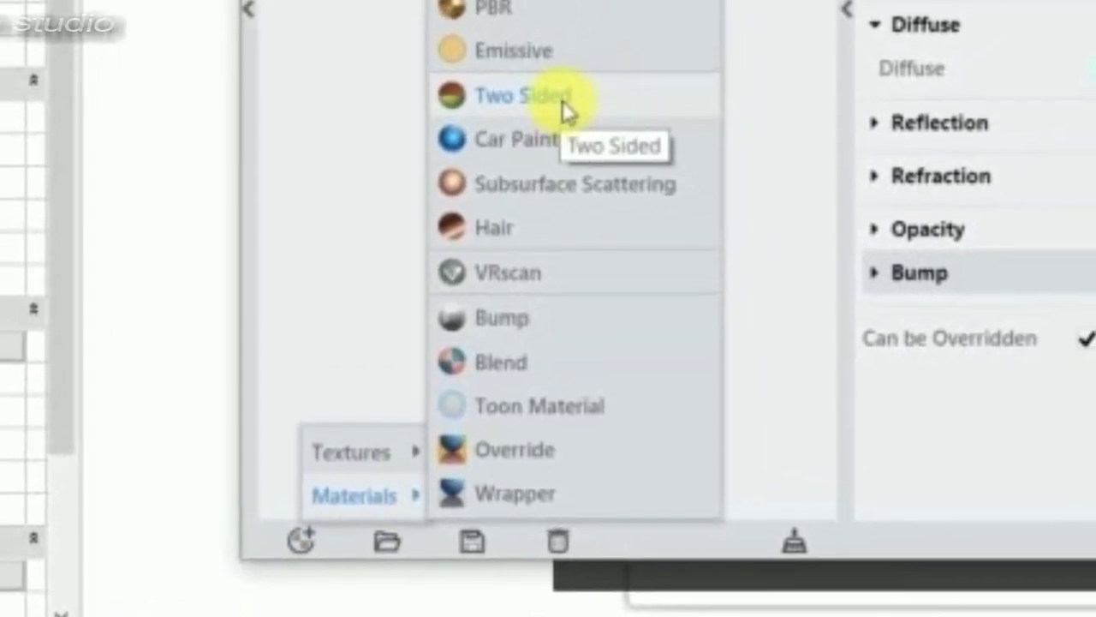
pyautogui.click(550, 118)
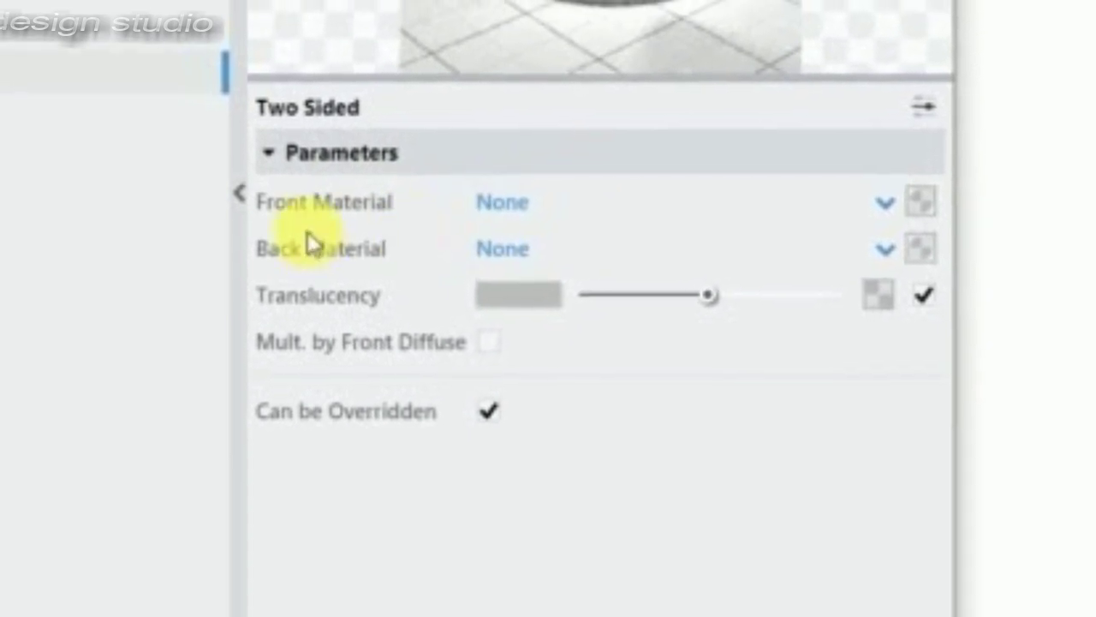
# Step: Set the Two Sided material's front material to "lamp top" and its translucency to maximum white, and close the Asset Editor
pyautogui.click(873, 209)
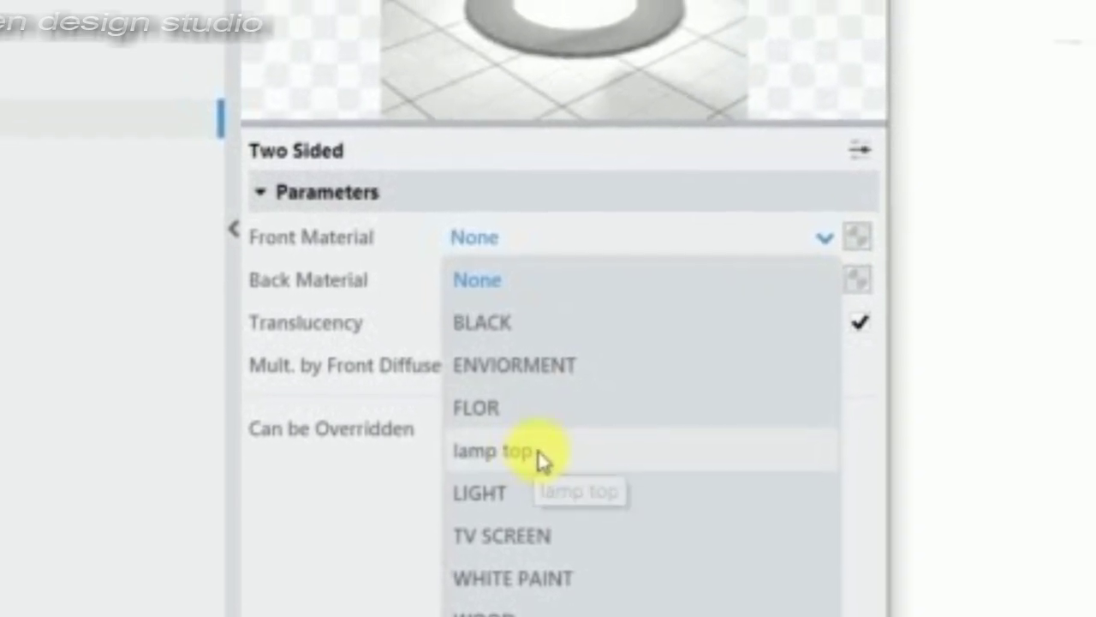
pyautogui.click(533, 450)
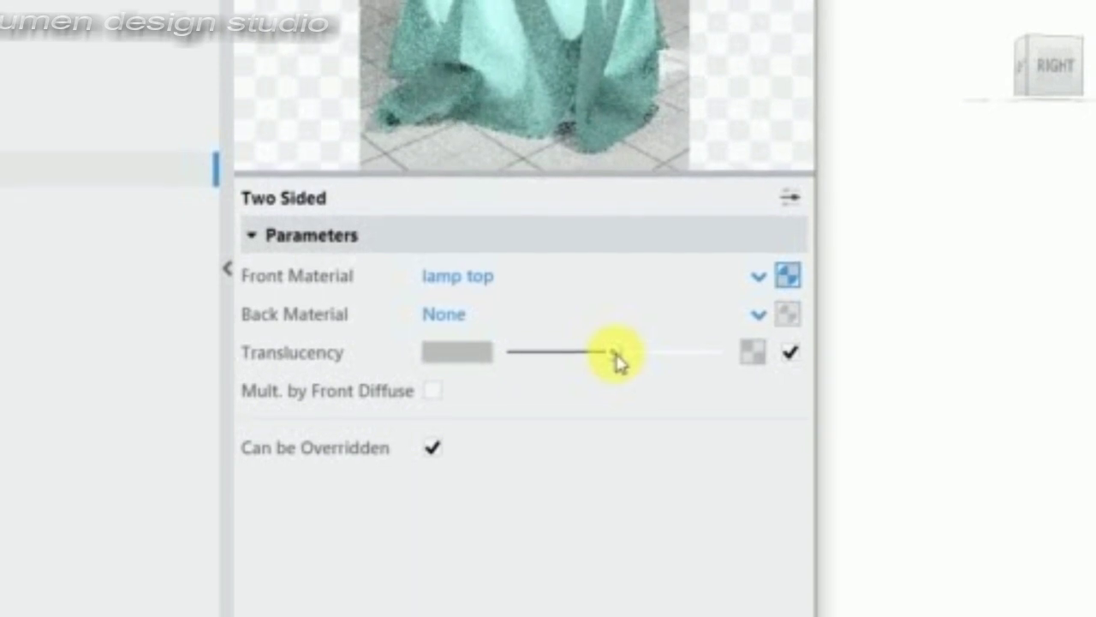
pyautogui.moveTo(622, 360); pyautogui.dragTo(725, 371)
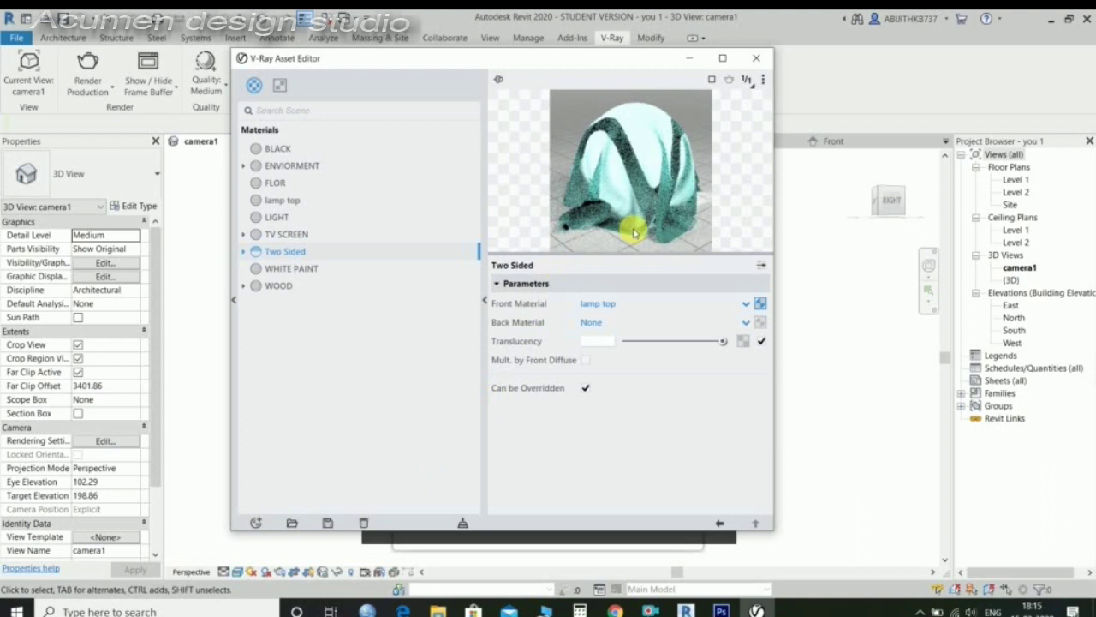
pyautogui.click(766, 58)
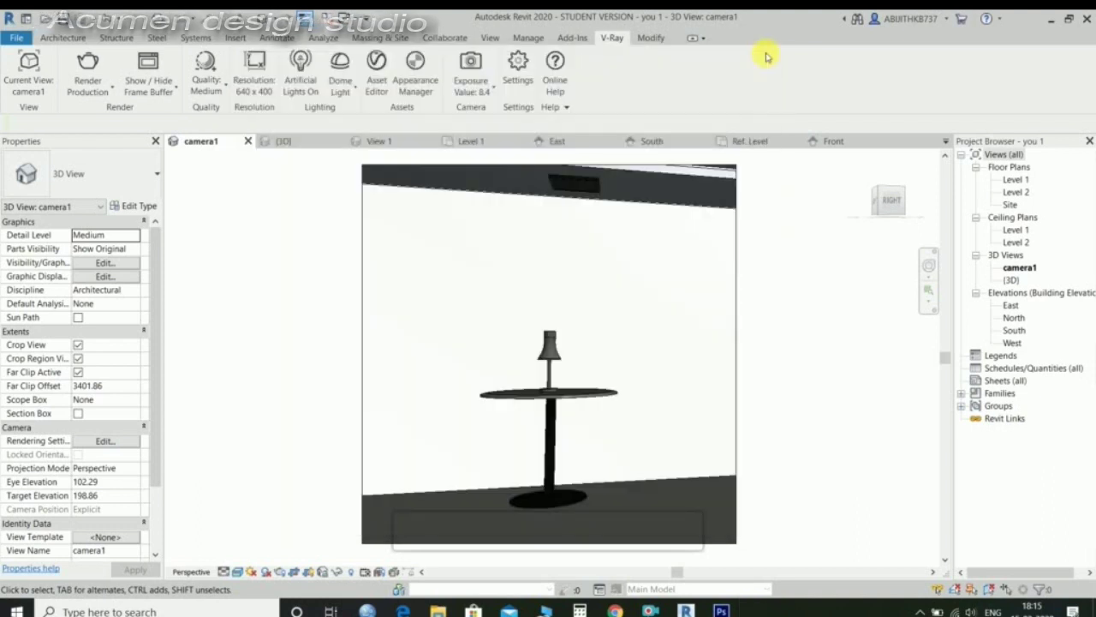
# Step: Replace the V-Ray material assigned to the Revit material "lamp top" with Two Sided in the Appearance Manager
pyautogui.click(416, 68)
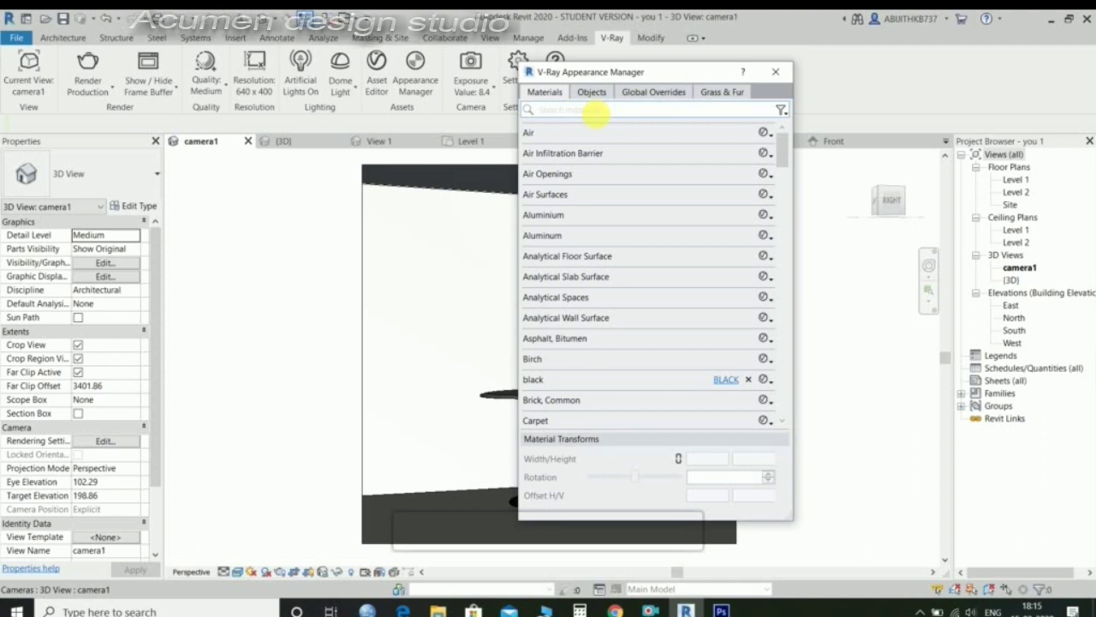
pyautogui.write('l')
pyautogui.write('amp')
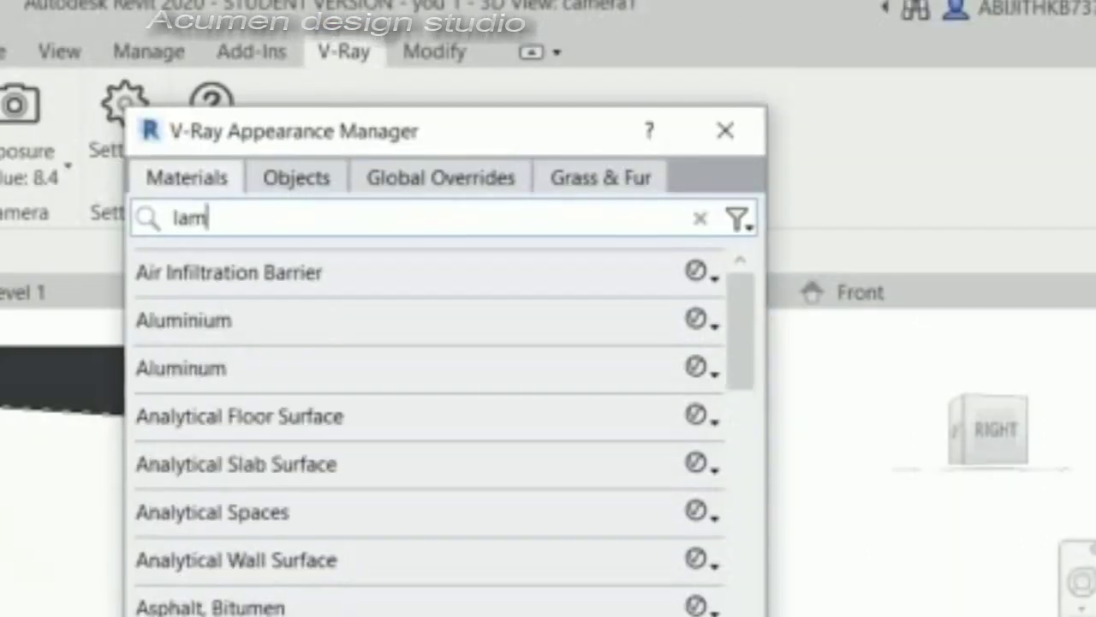
pyautogui.write(' top')
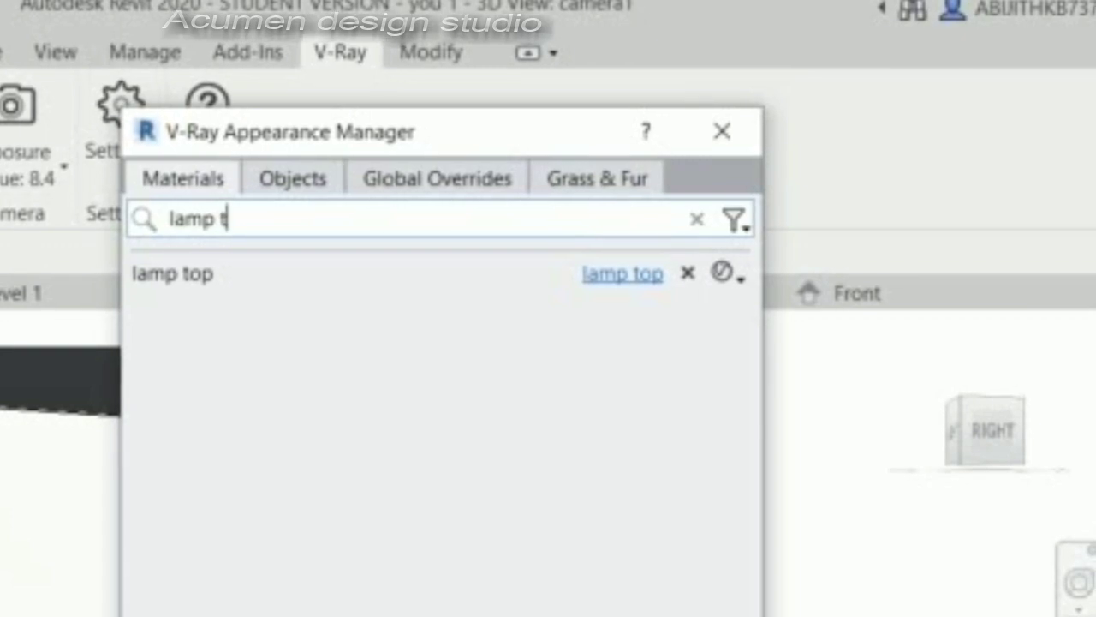
pyautogui.click(345, 282)
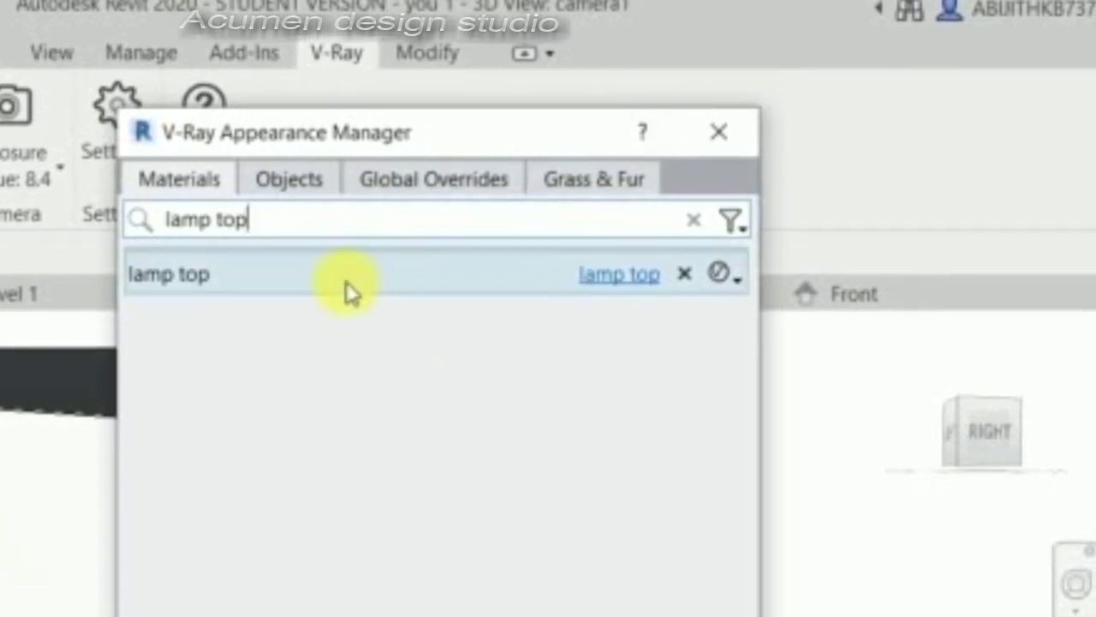
pyautogui.click(679, 280)
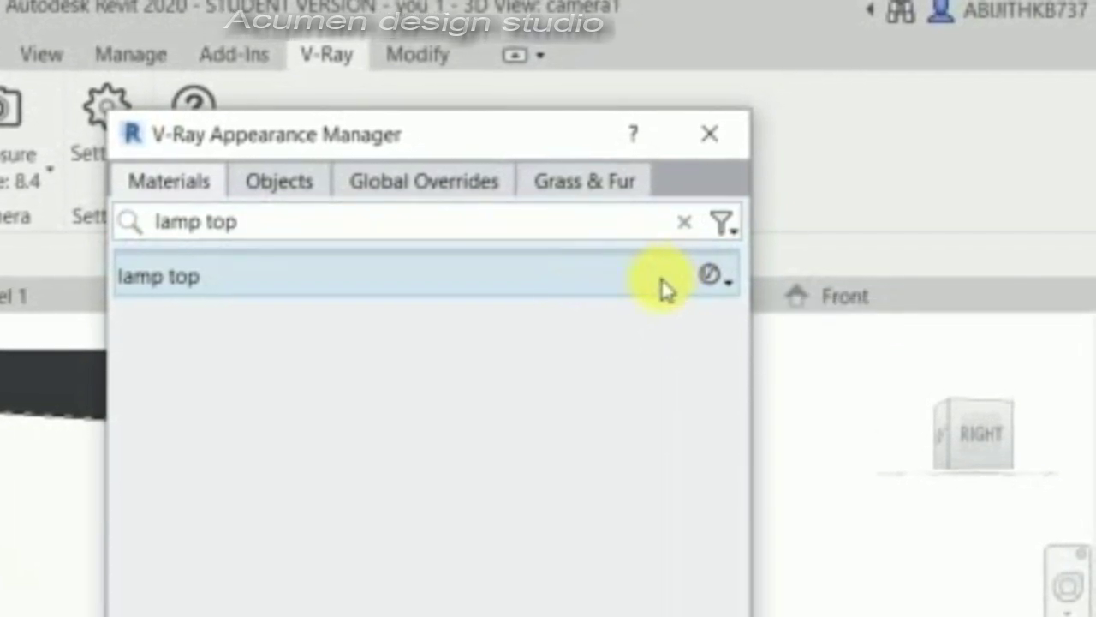
pyautogui.click(709, 277)
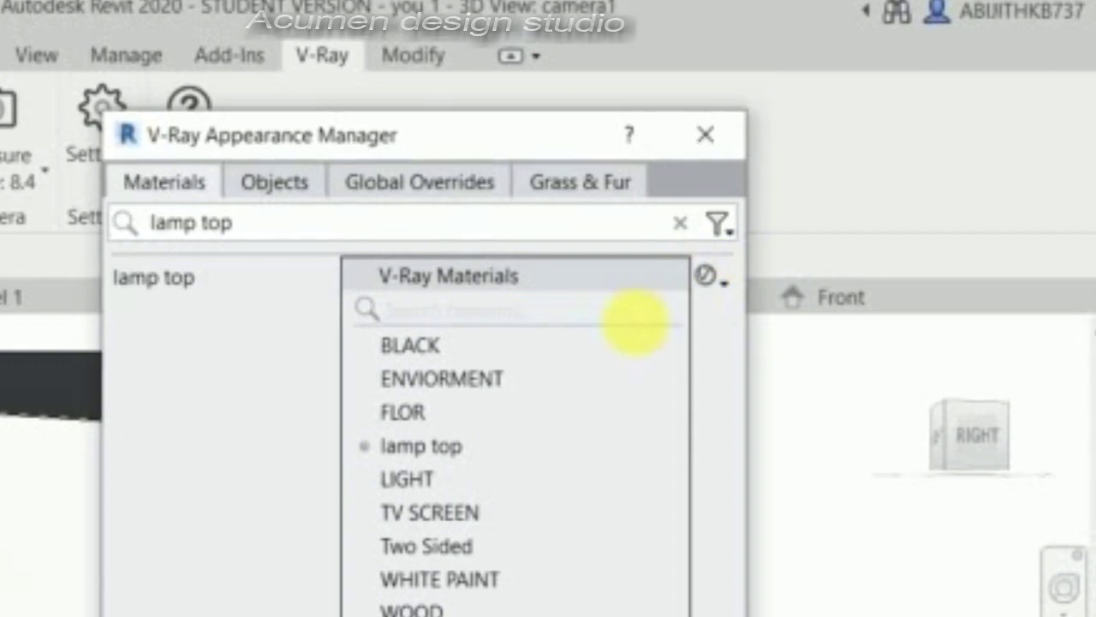
pyautogui.click(425, 550)
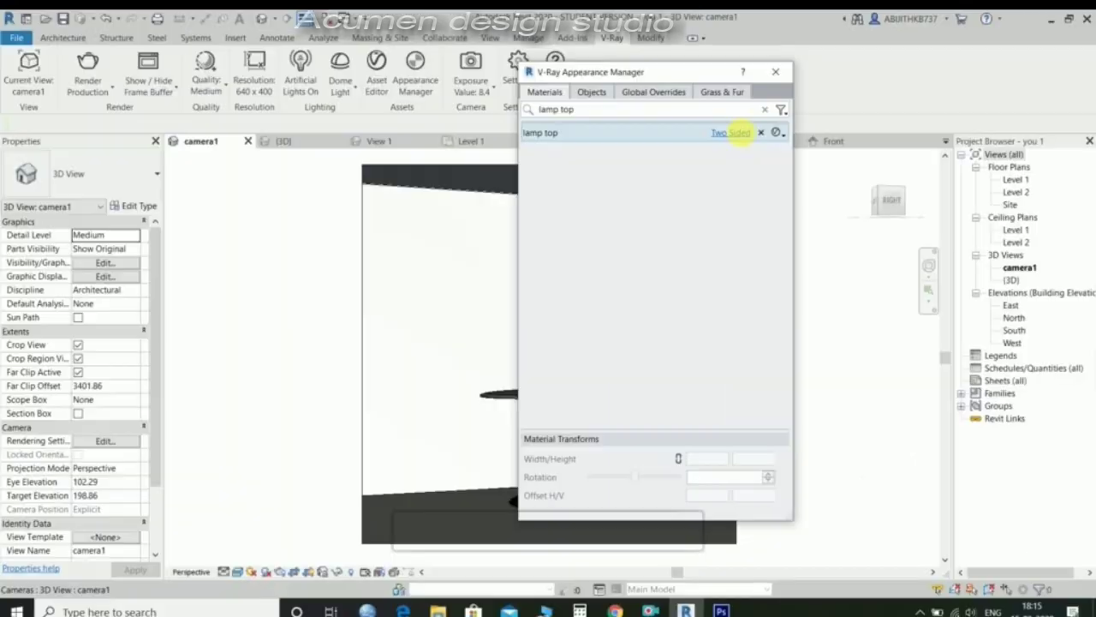
pyautogui.click(784, 66)
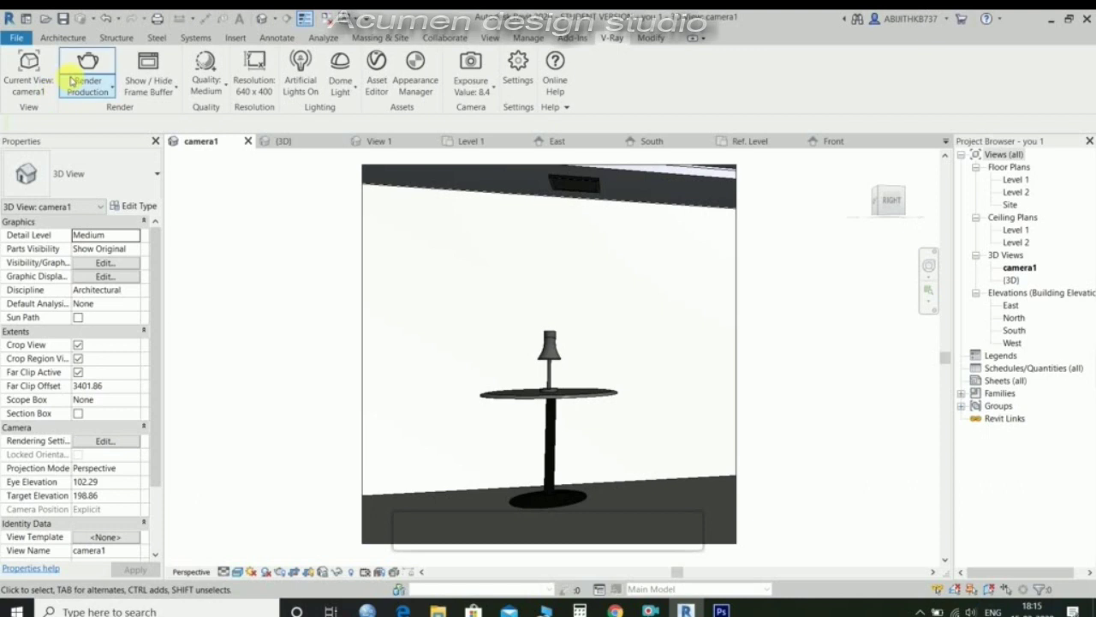
# Step: Start a production render of the camera1 view with the Two Sided lamp top material
pyautogui.click(92, 62)
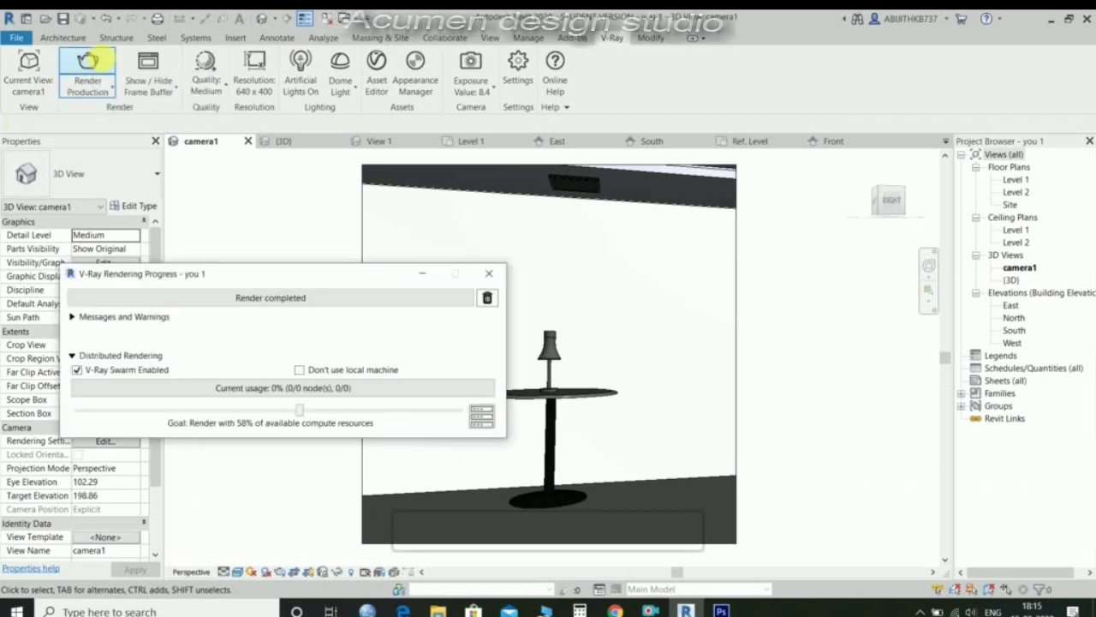